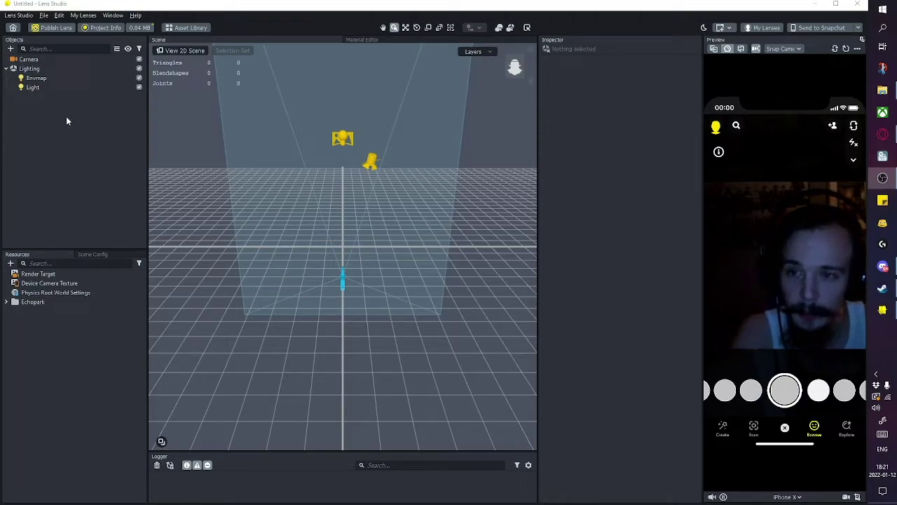
Create an empty scene object named 'Head pin', nest it under the Camera, and bring up its component list
click(17, 87)
click(7, 142)
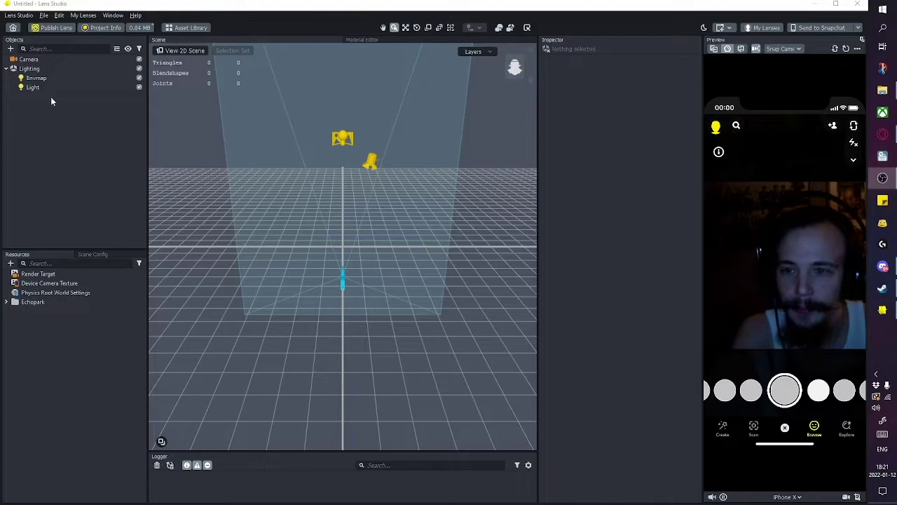
right_click(57, 136)
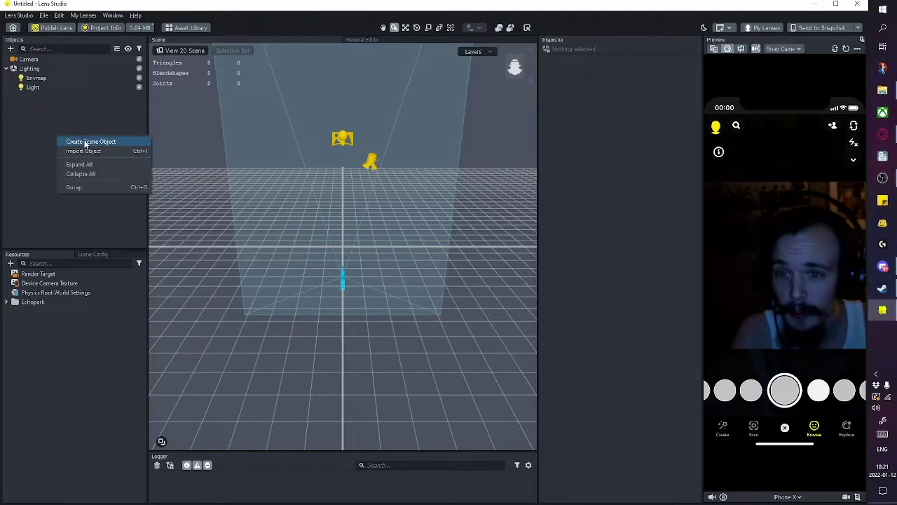
click(84, 142)
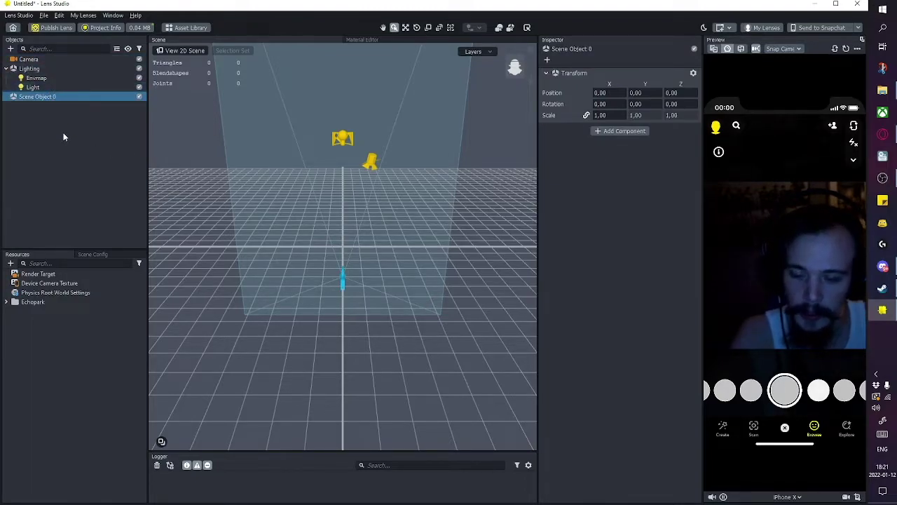
key(F2)
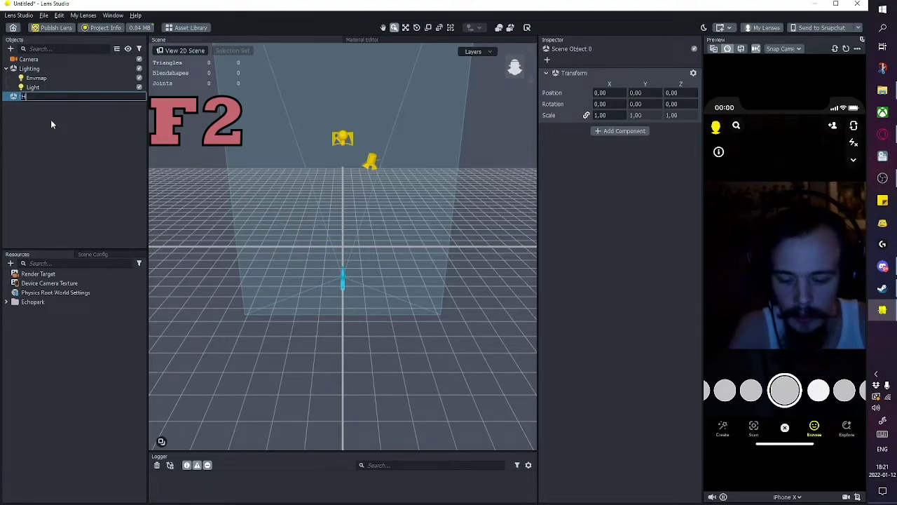
text(Head pin)
key(Return)
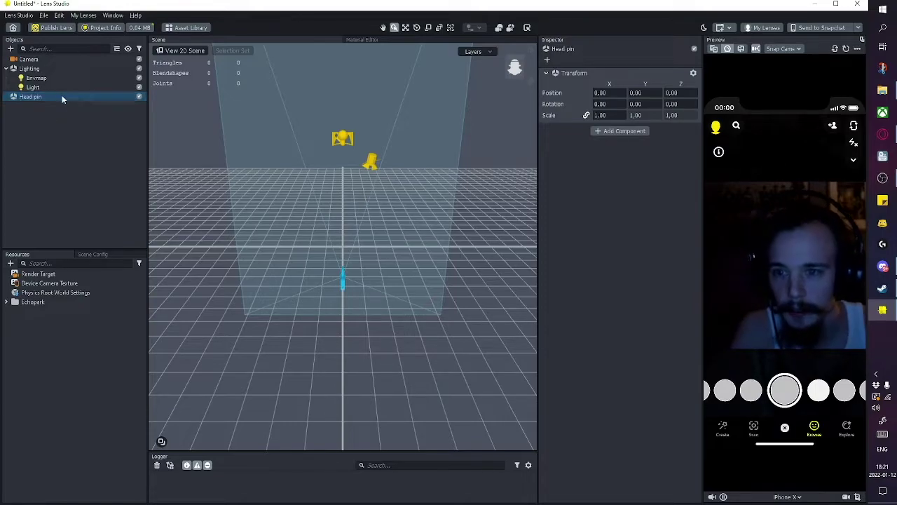
drag(37, 60, 38, 61)
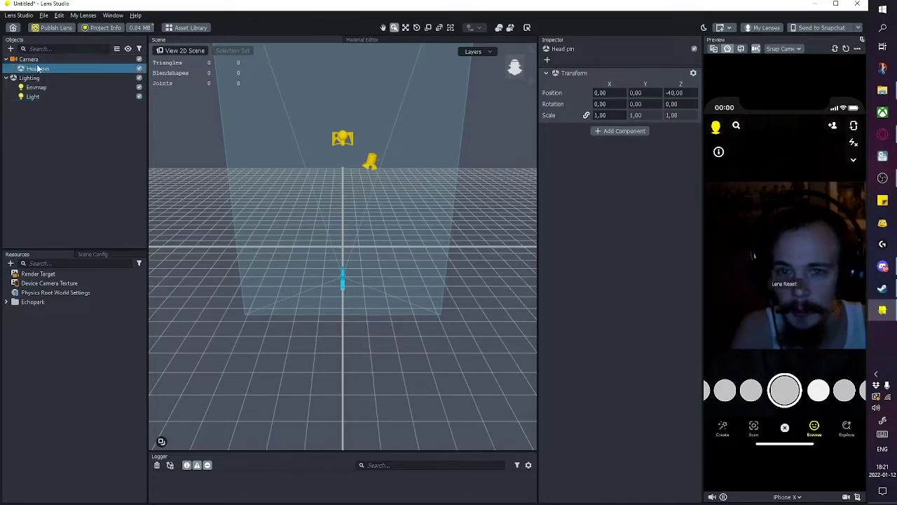
click(630, 131)
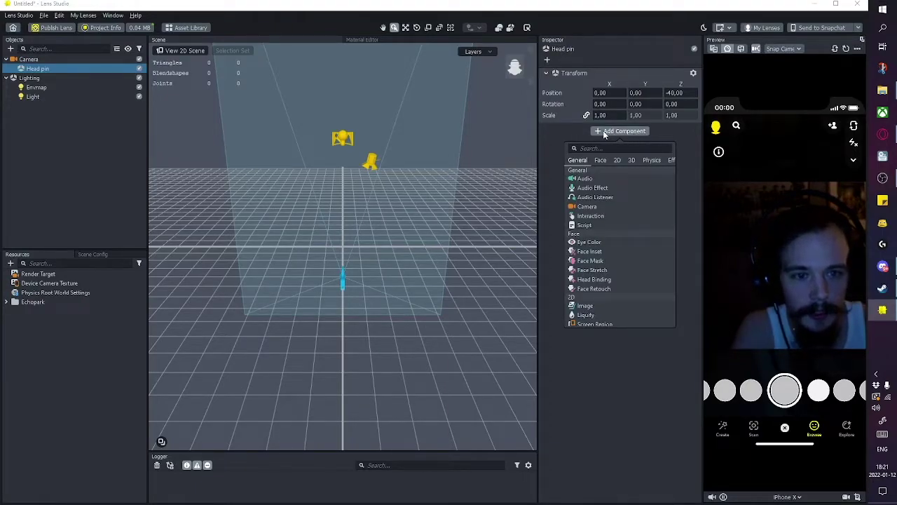
Give Head pin a Head Binding (Face Index 0, Head Center) and orbit around the head mesh
click(601, 280)
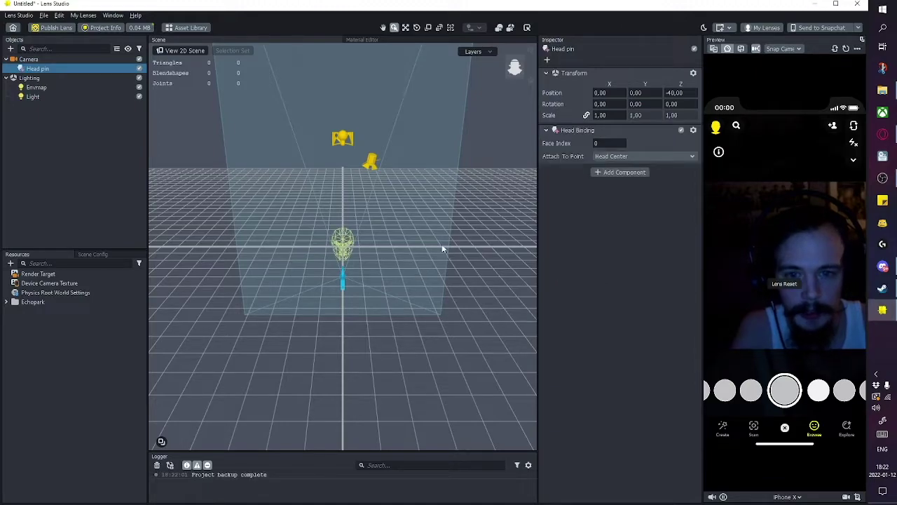
alt+drag(430, 240, 442, 293)
alt+drag(377, 205, 336, 192)
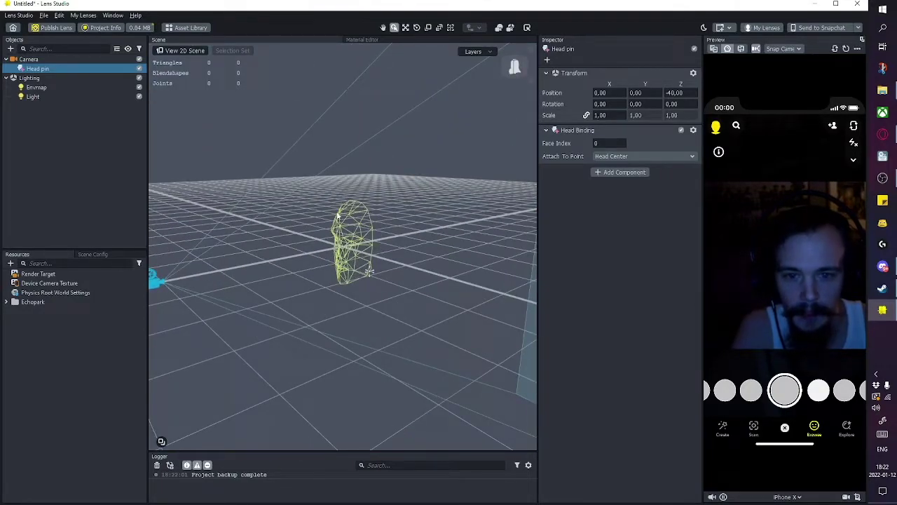
alt+drag(377, 223, 372, 221)
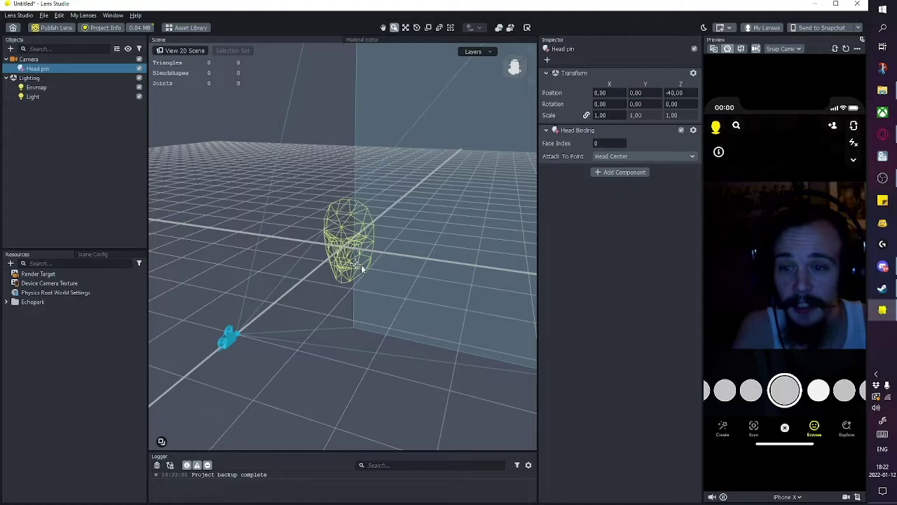
mouse_move(368, 265)
alt+mouse_down()
mouse_move(395, 274)
mouse_move(392, 255)
mouse_move(314, 265)
mouse_move(435, 272)
mouse_move(395, 238)
mouse_move(427, 239)
mouse_move(380, 266)
alt+mouse_up()
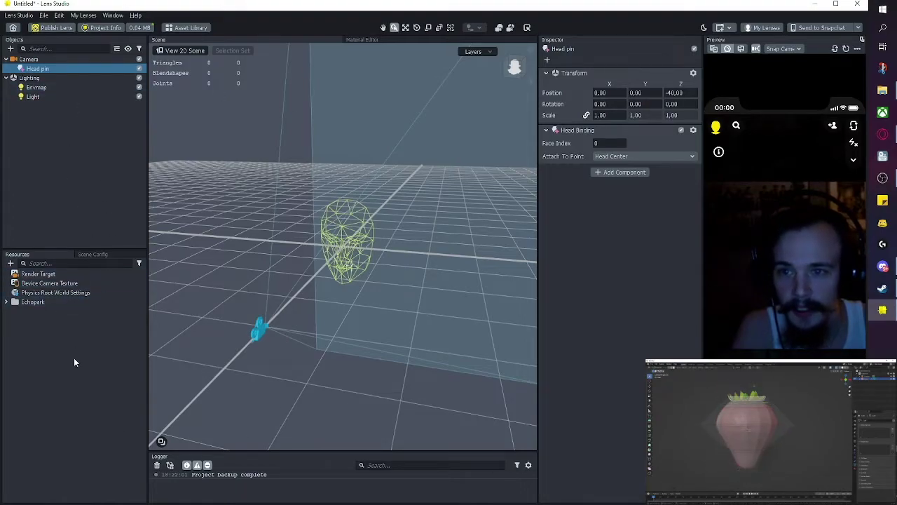
Import strawberry1.fbx from the Food folder using the default FBX import options
click(44, 14)
click(73, 132)
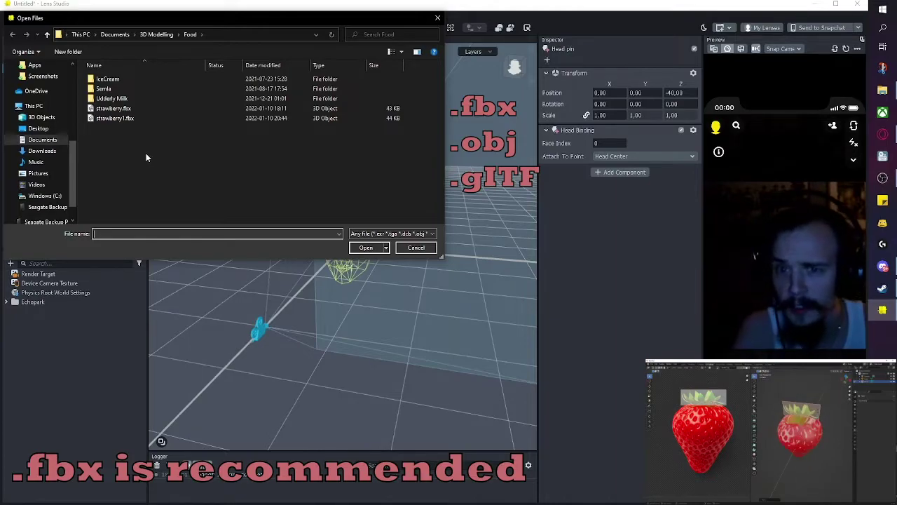
click(128, 120)
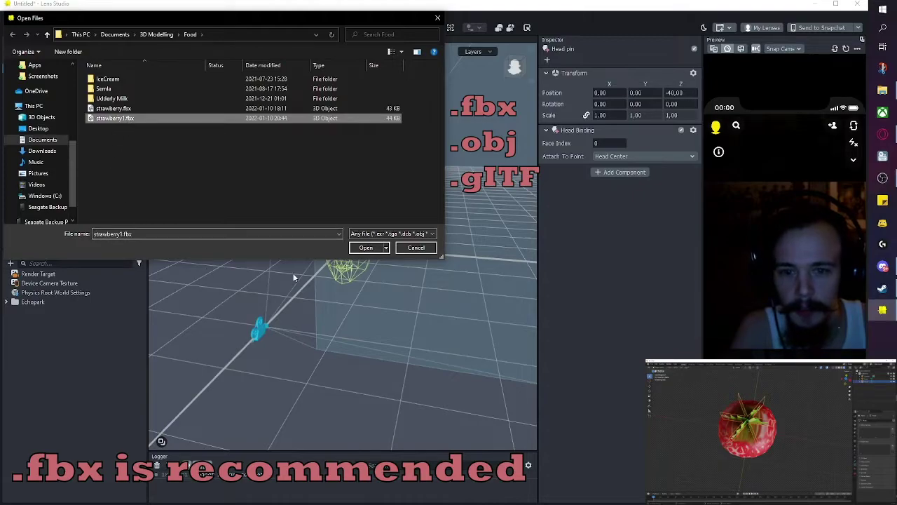
click(364, 249)
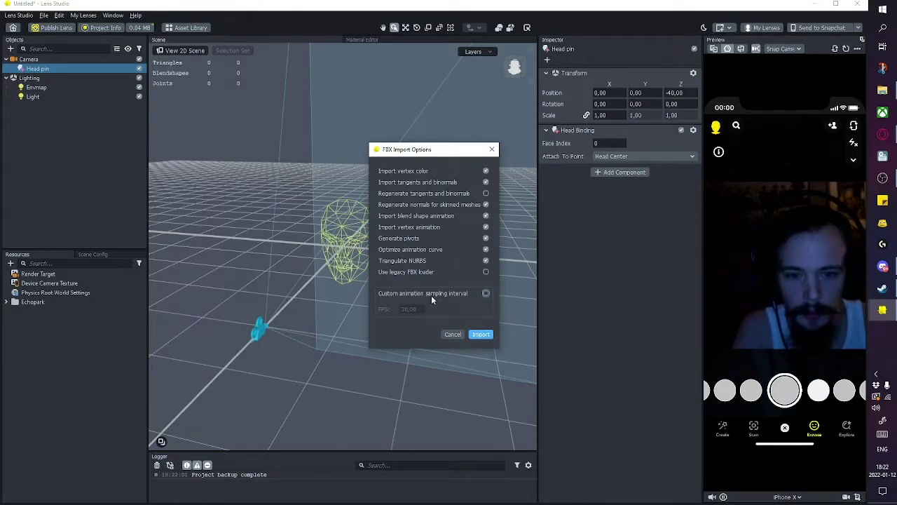
click(481, 334)
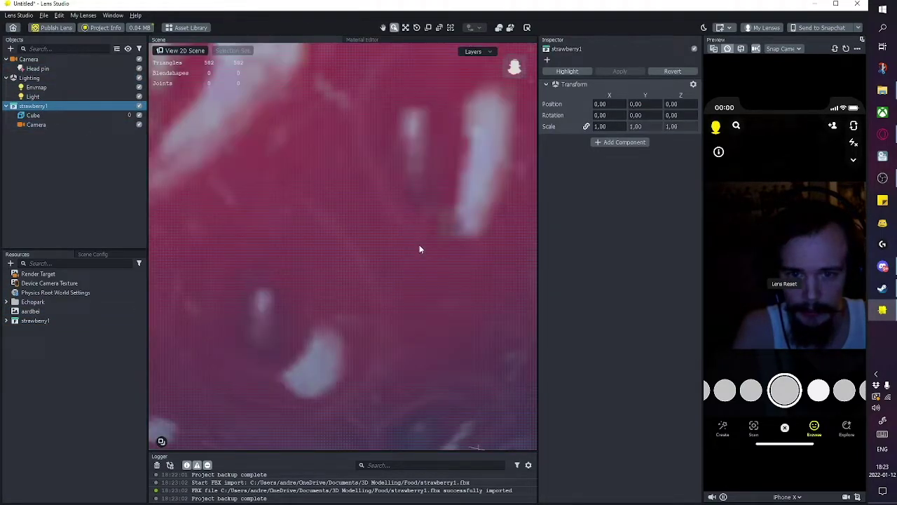
Scale strawberry1 down to 0.0857 with the Scale tool
scroll(418, 242, down, 10)
alt+drag(434, 288, 406, 76)
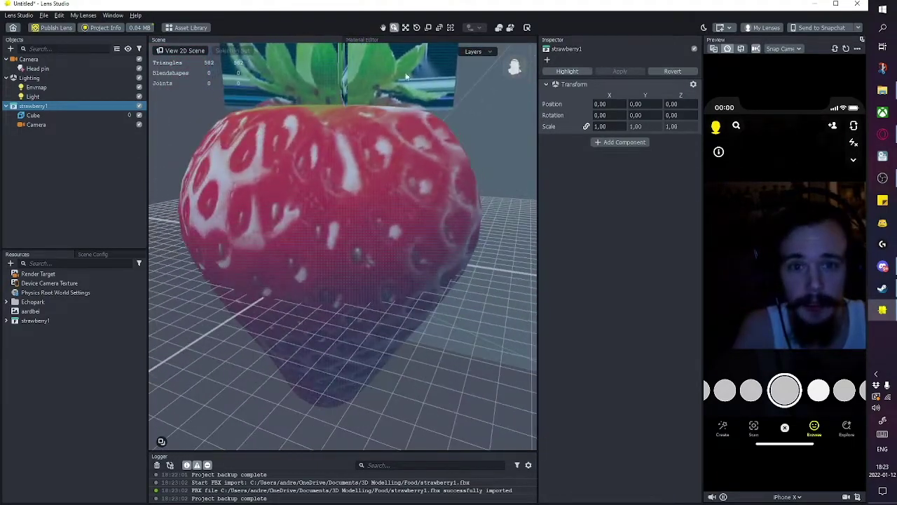
click(429, 28)
drag(344, 247, 319, 295)
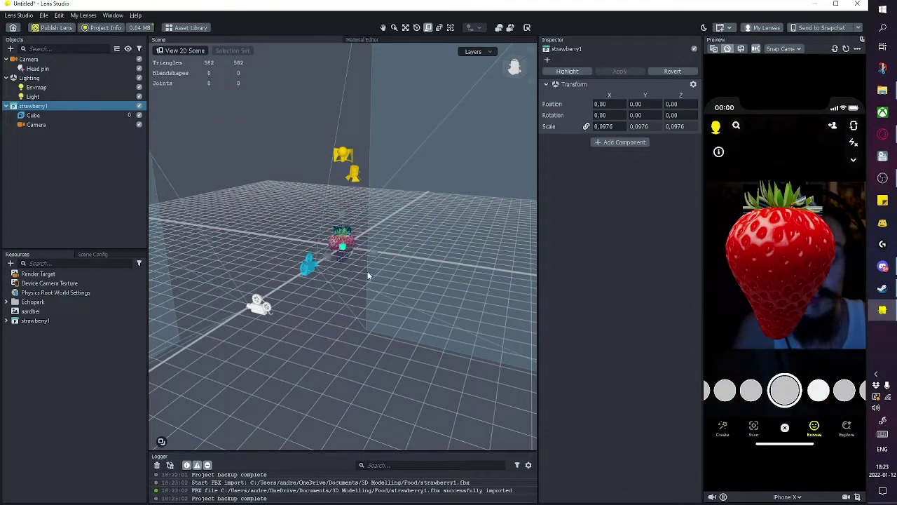
mouse_move(343, 248)
mouse_down()
mouse_move(337, 258)
mouse_move(345, 249)
mouse_up()
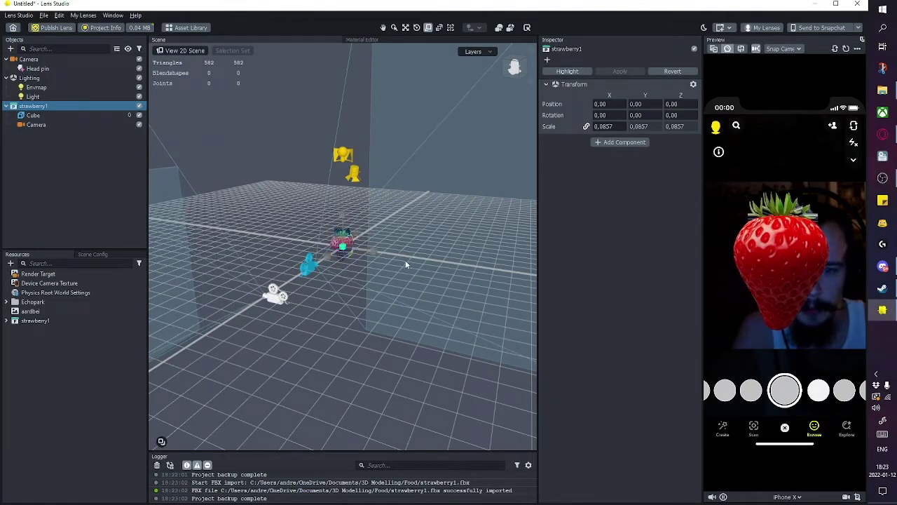
Delete the Camera that came bundled under strawberry1, leaving only Cube
click(134, 126)
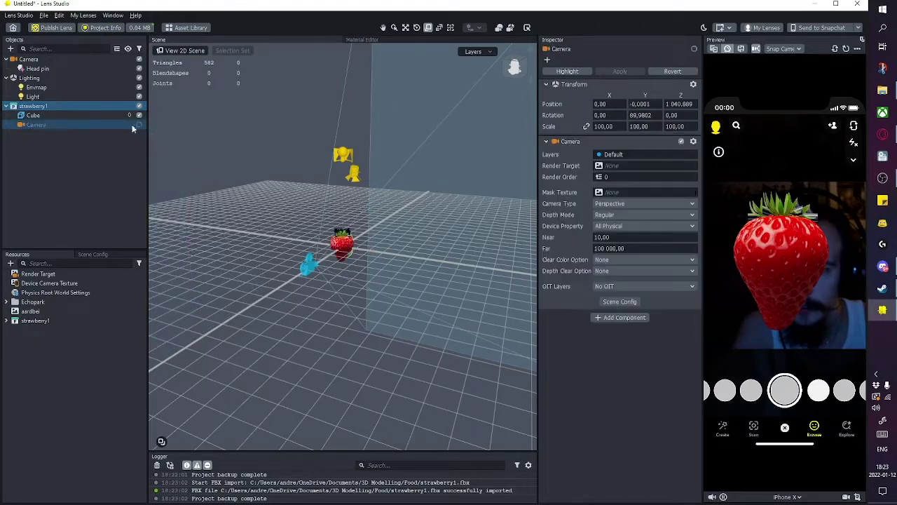
click(35, 124)
click(28, 145)
click(25, 126)
key(Delete)
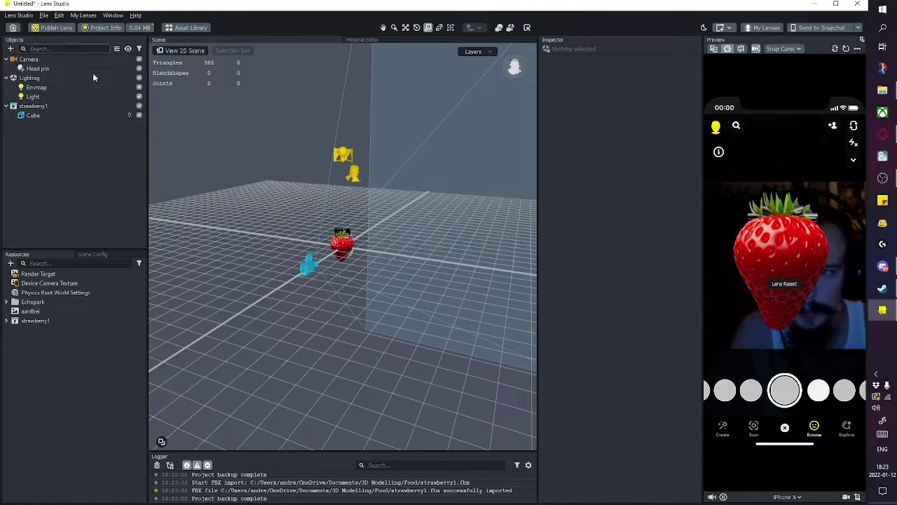
Move strawberry1 forward to Z -6.4547 so it surrounds the head mesh
click(49, 106)
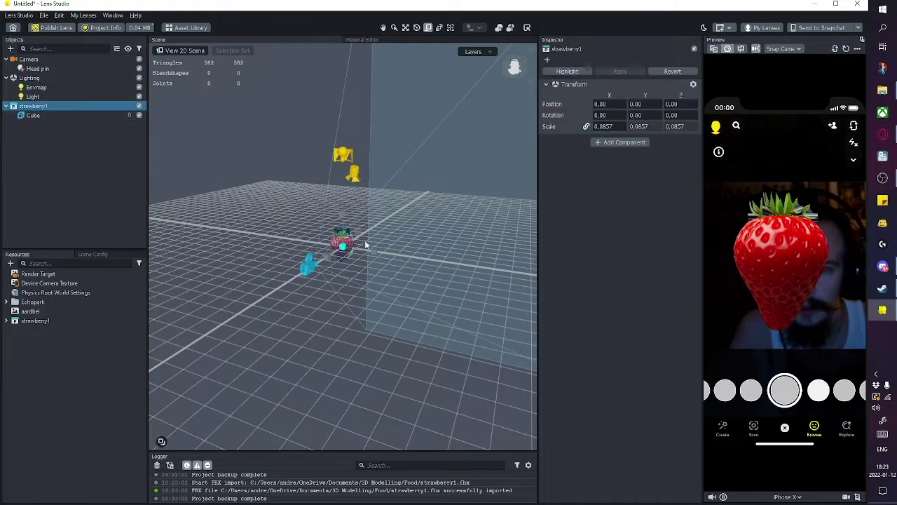
alt+drag(372, 253, 435, 84)
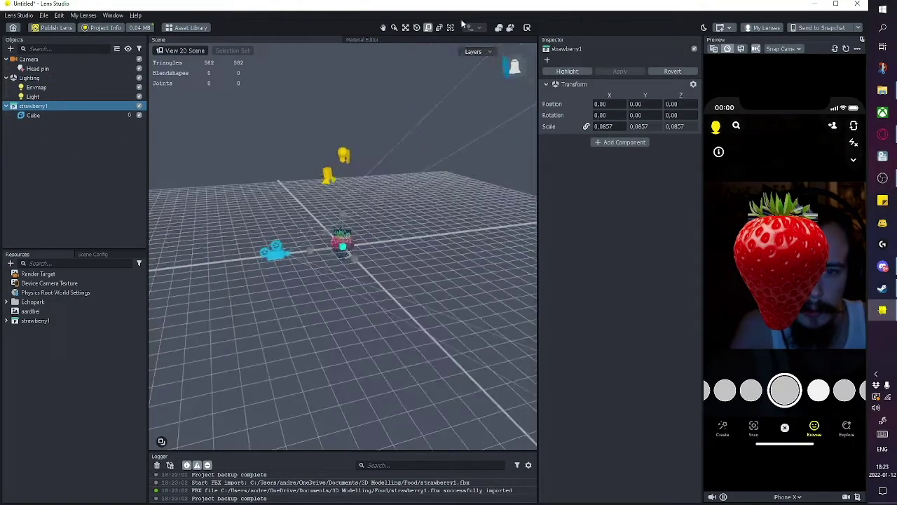
click(406, 28)
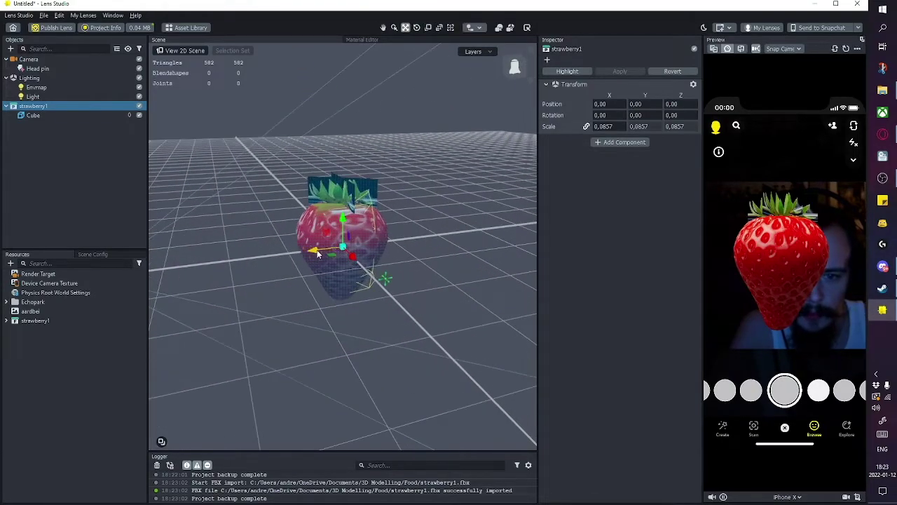
drag(314, 254, 347, 250)
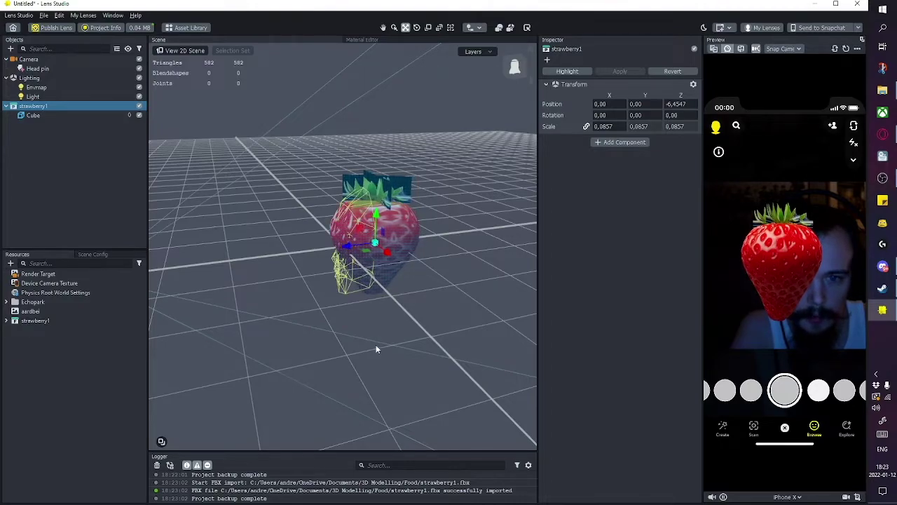
middle_drag(375, 345, 456, 327)
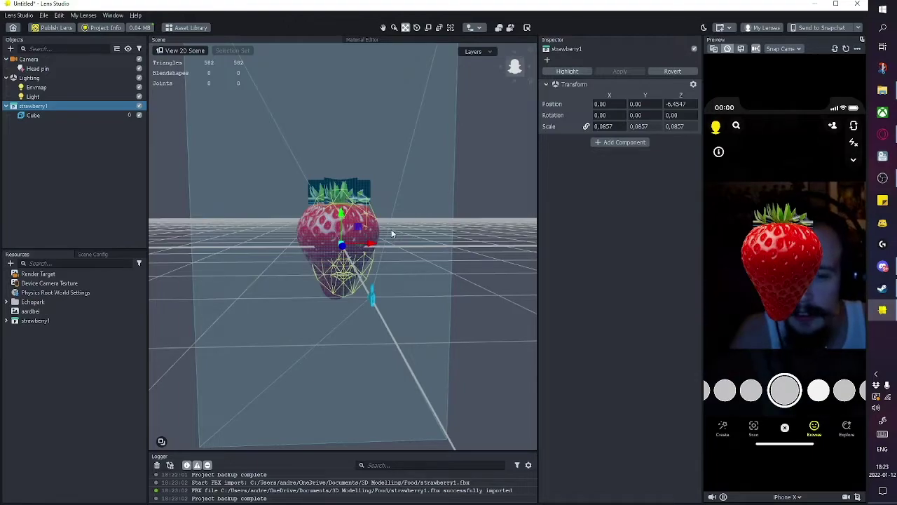
mouse_move(438, 266)
alt+mouse_down()
mouse_move(422, 259)
mouse_move(426, 241)
mouse_move(434, 275)
mouse_move(423, 258)
mouse_move(423, 284)
mouse_move(427, 260)
alt+mouse_up()
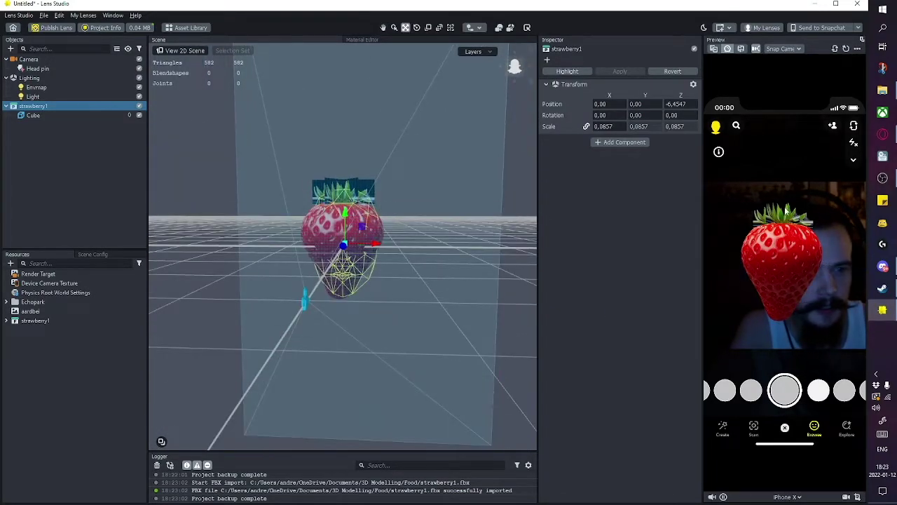
scroll(462, 162, up, 2)
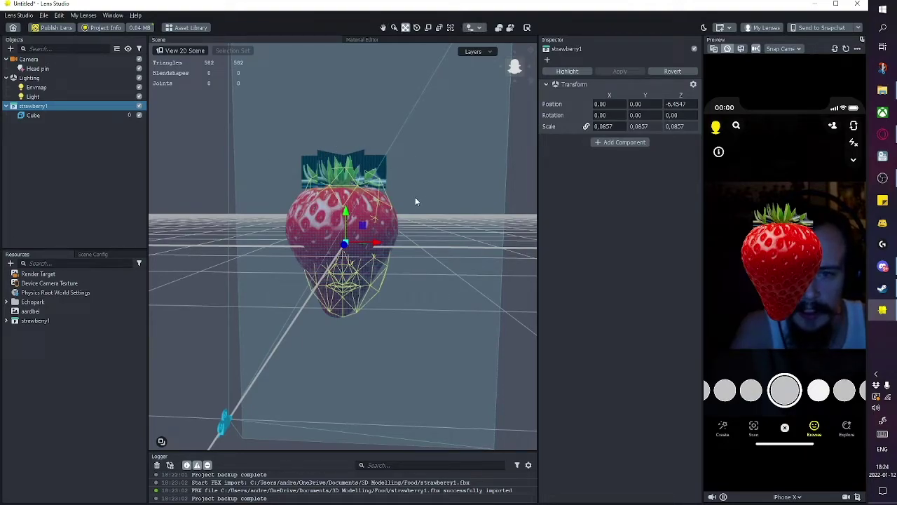
alt+drag(417, 204, 206, 326)
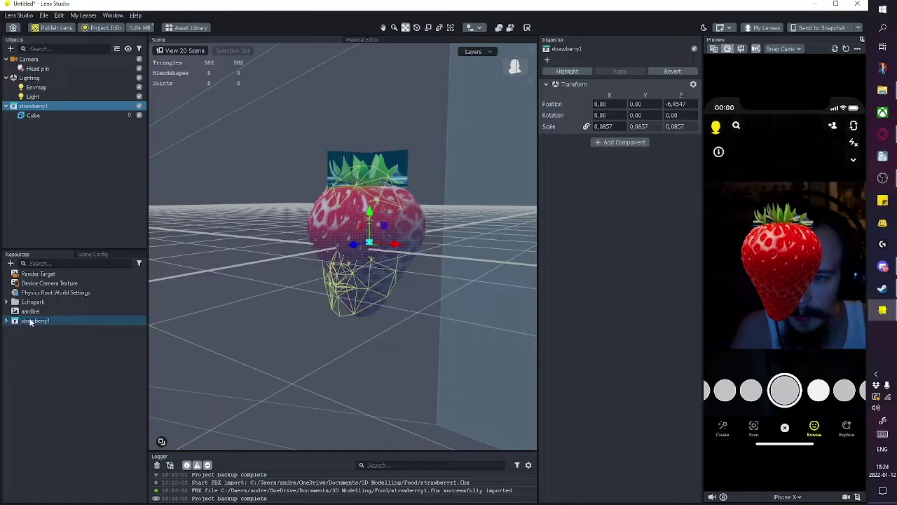
Switch the strawwb material's Blend Mode from Disabled to Normal
click(6, 321)
click(40, 340)
click(13, 339)
click(45, 349)
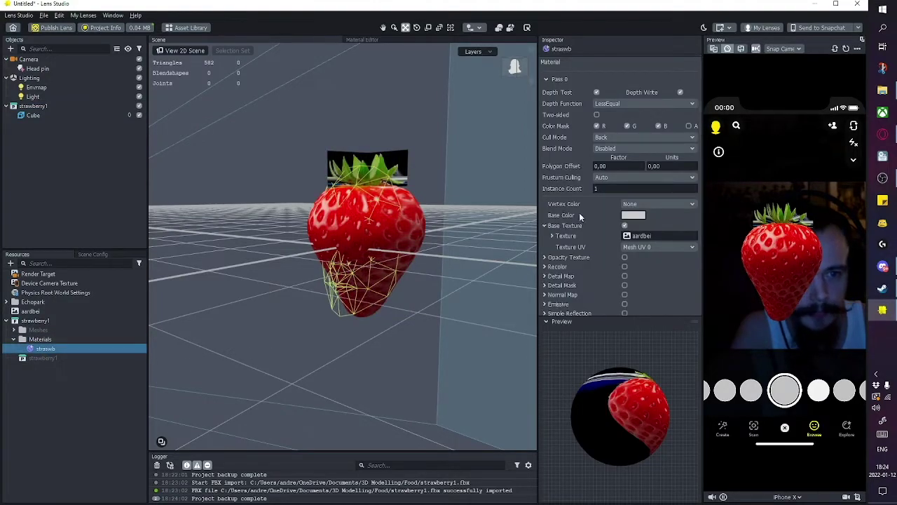
click(638, 149)
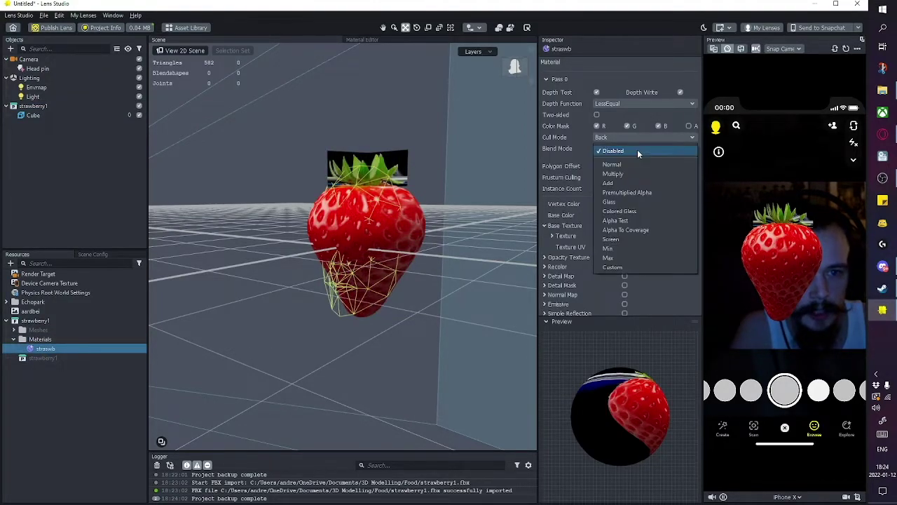
click(631, 164)
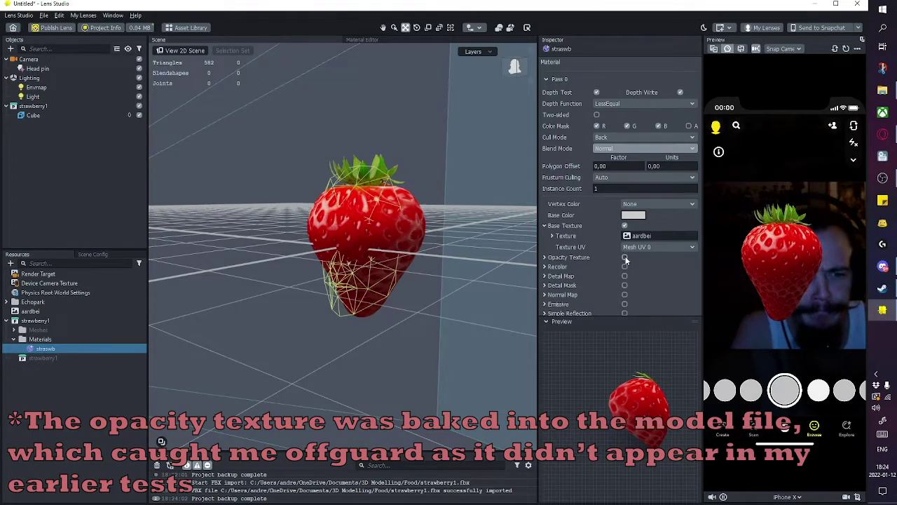
alt+drag(449, 252, 313, 153)
alt+drag(481, 278, 472, 235)
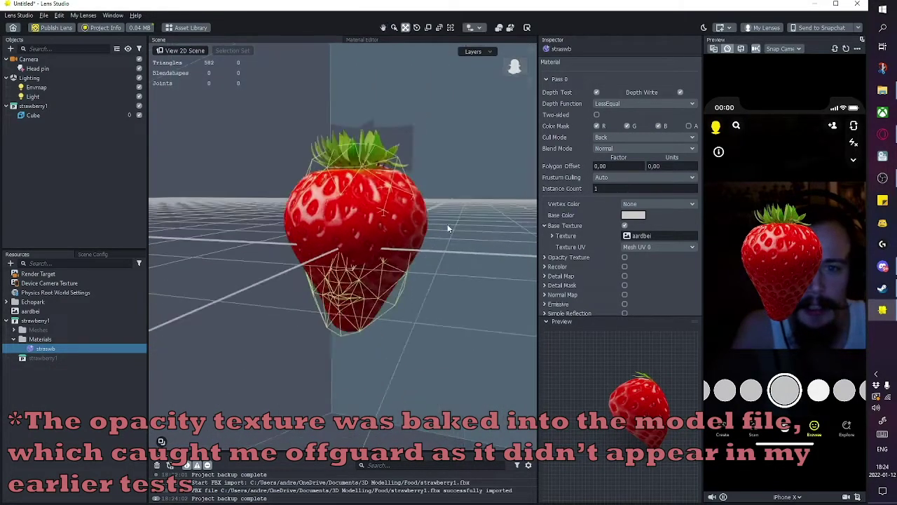
Enable Opacity Texture on strawwb and import aardbei_alpha.png into Resources
click(625, 257)
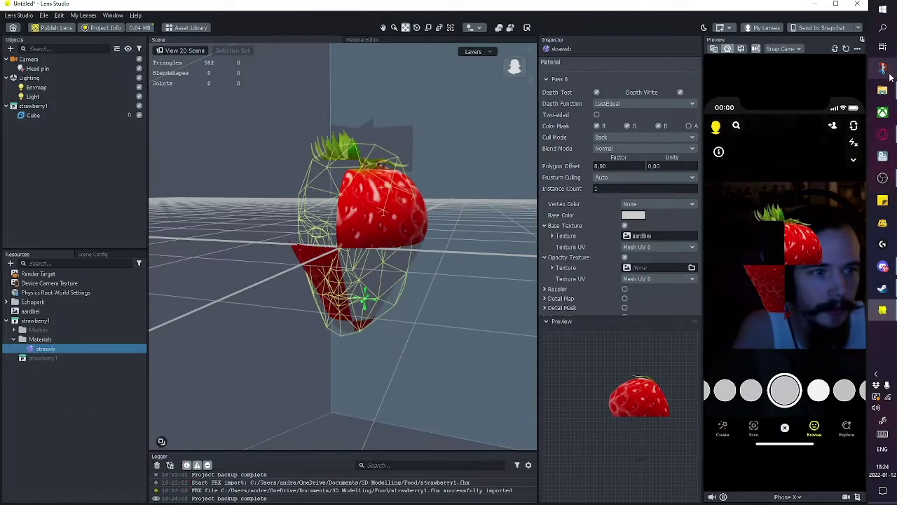
click(885, 92)
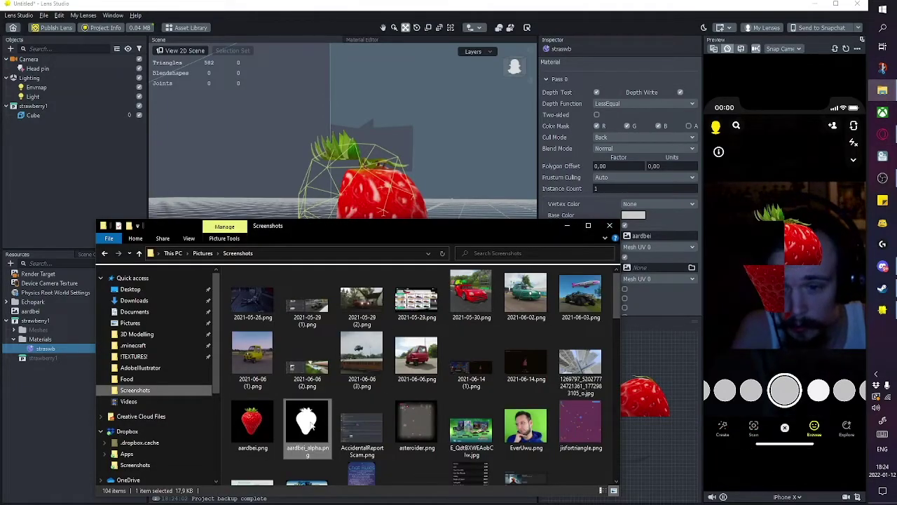
drag(306, 420, 63, 388)
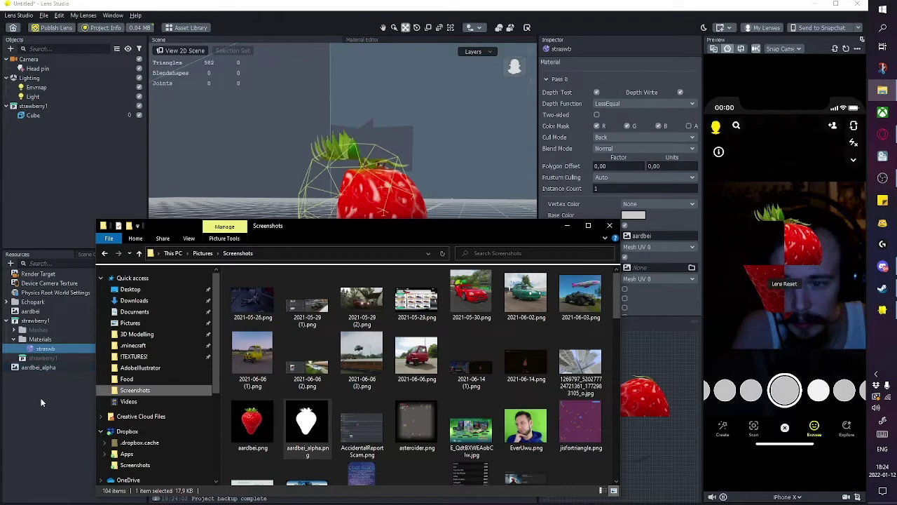
click(46, 396)
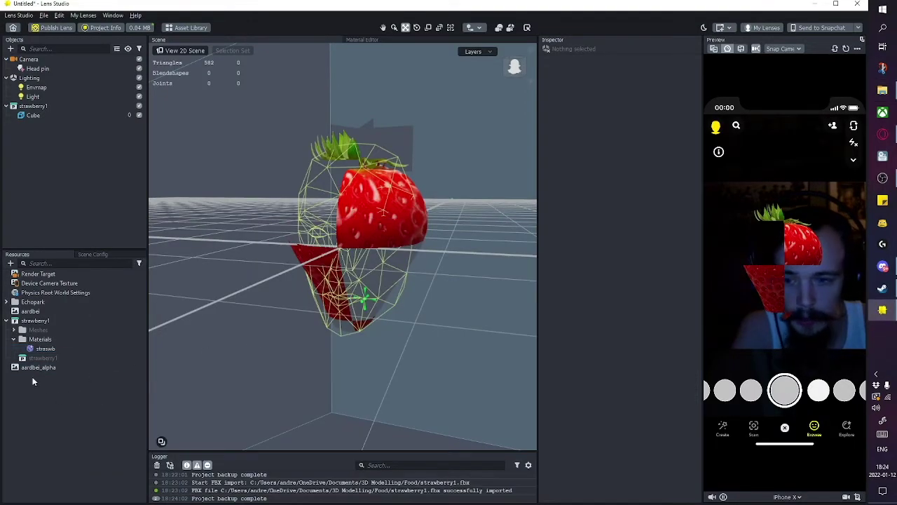
Assign aardbei_alpha as the strawwb material's opacity texture
click(49, 348)
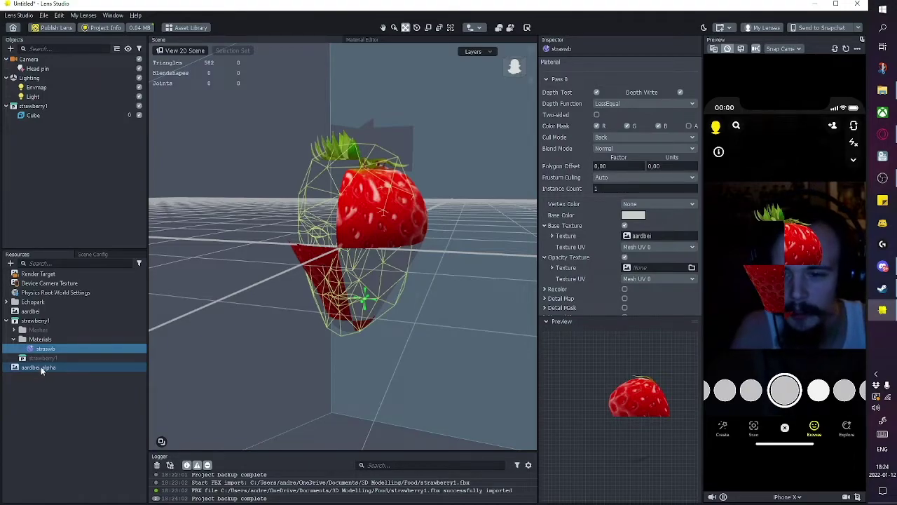
click(652, 268)
click(421, 217)
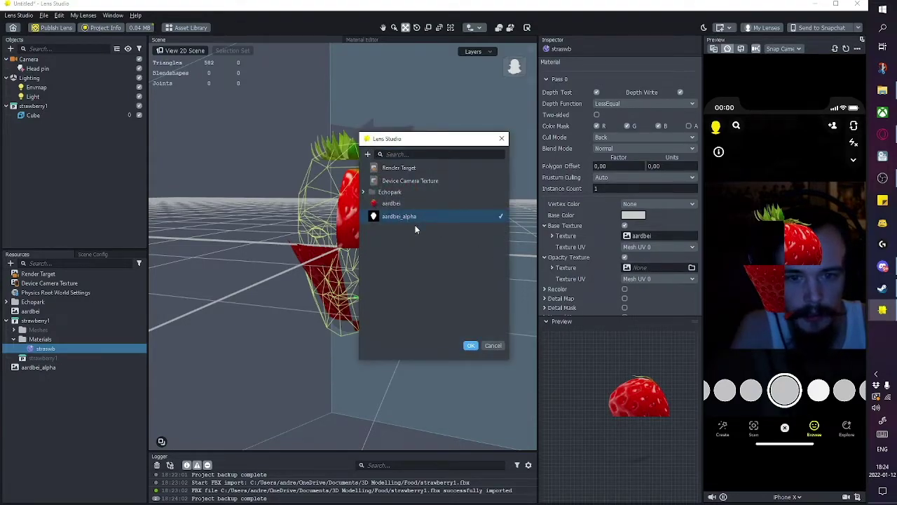
click(470, 346)
mouse_move(402, 365)
middle_down()
mouse_move(390, 356)
mouse_move(445, 344)
mouse_move(400, 322)
mouse_move(331, 353)
mouse_move(399, 333)
mouse_move(410, 311)
mouse_move(369, 352)
mouse_move(404, 360)
mouse_move(406, 353)
mouse_move(391, 351)
mouse_move(405, 349)
middle_up()
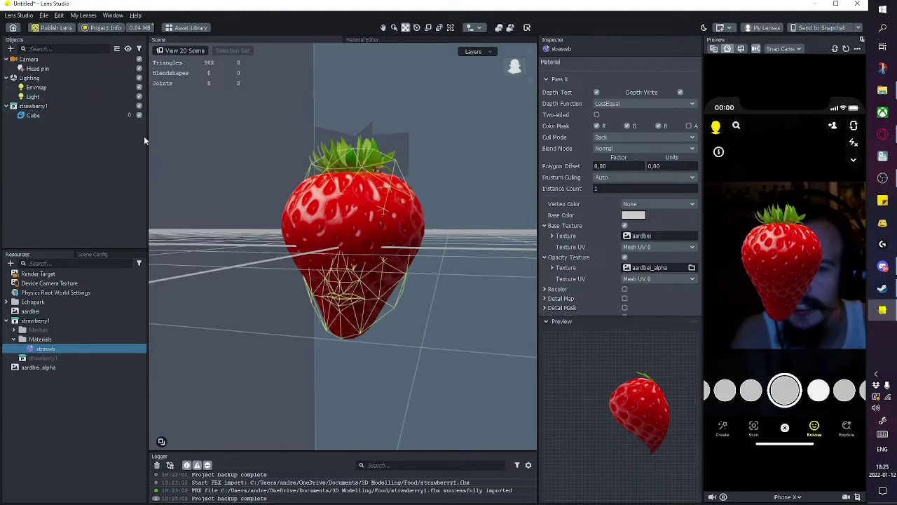
Make strawberry1 a child of Head pin and enlarge it to scale 0.1132
click(31, 108)
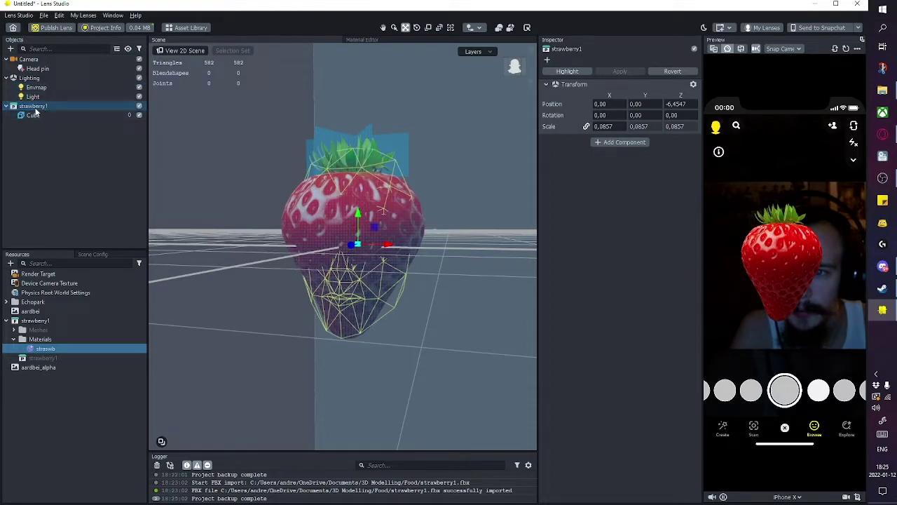
drag(35, 111, 42, 69)
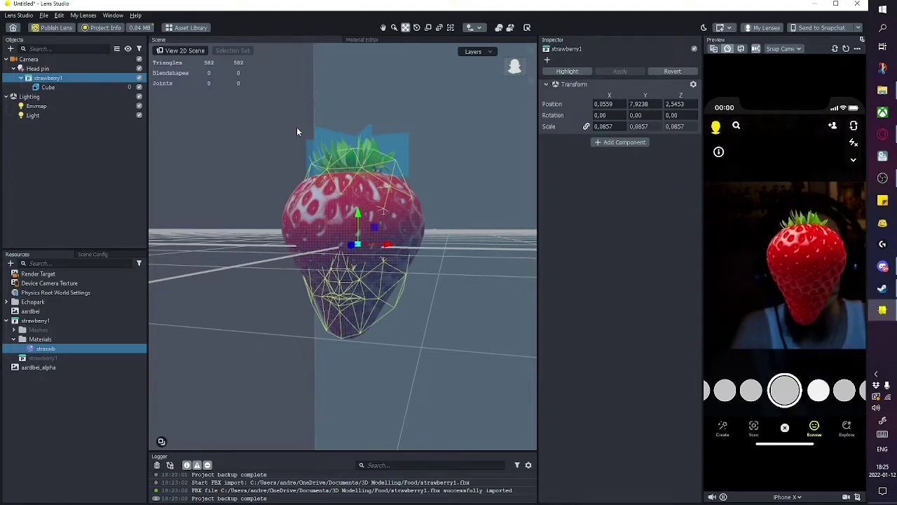
click(428, 28)
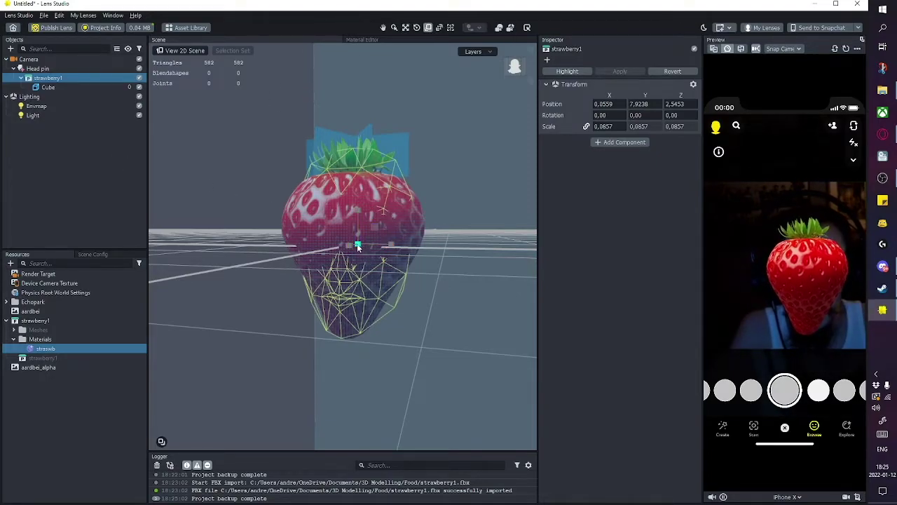
drag(357, 245, 359, 244)
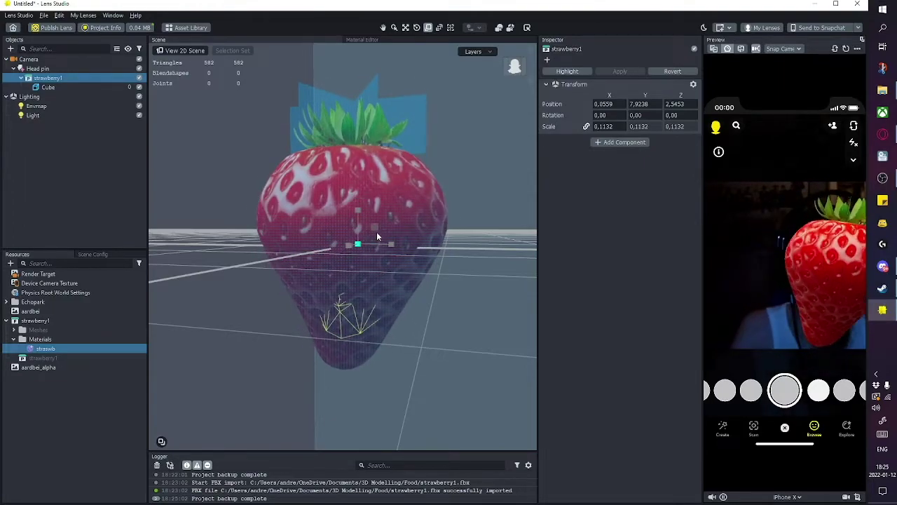
middle_drag(451, 251, 446, 53)
Move strawberry1 back to position 0.0559, 7.9238, 1.5606 over the face
key(w)
drag(384, 247, 393, 246)
middle_drag(340, 331, 356, 287)
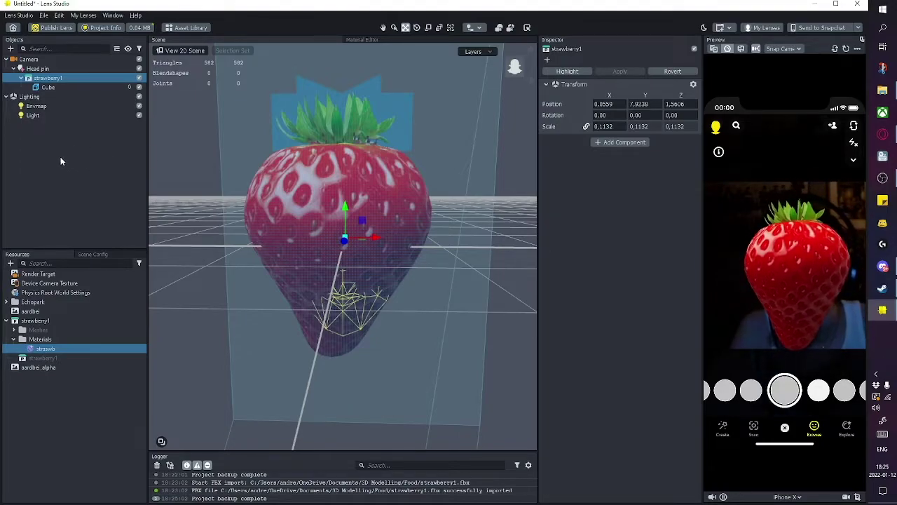
Create a scene object with a Face Inset component and duplicate it twice
right_click(80, 143)
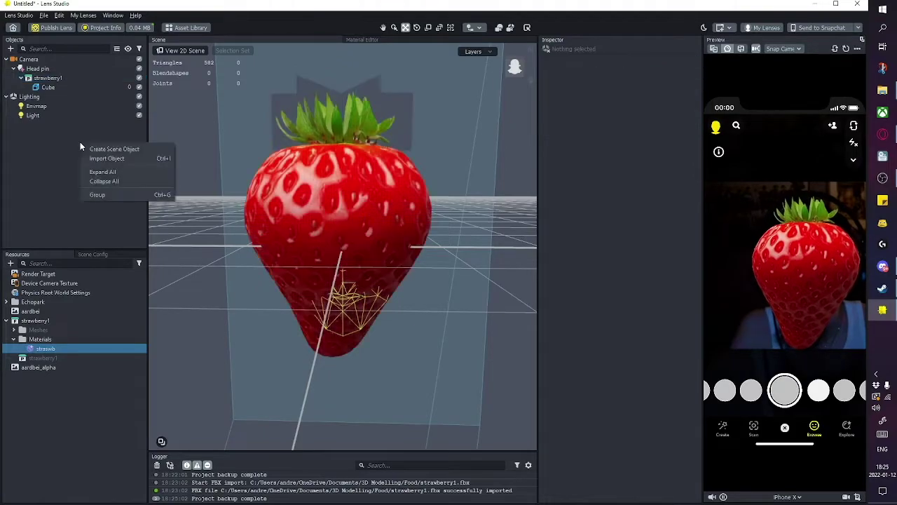
click(116, 148)
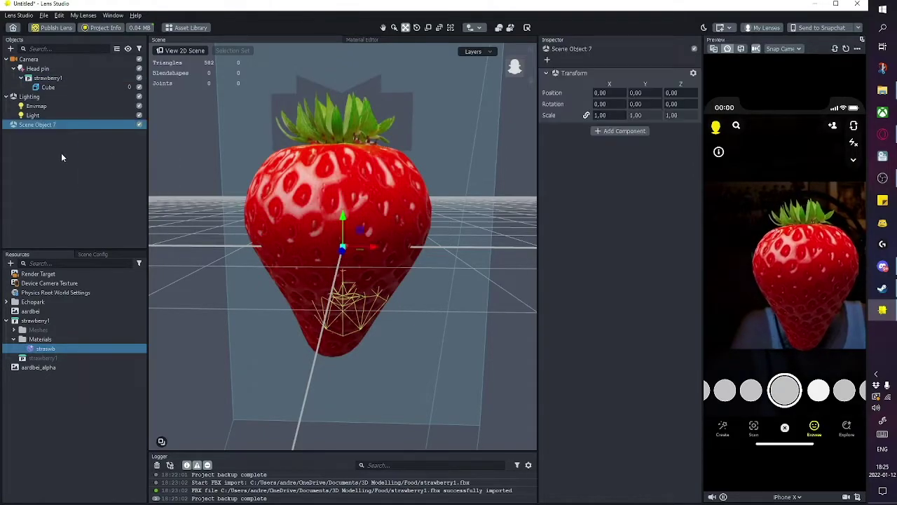
click(620, 133)
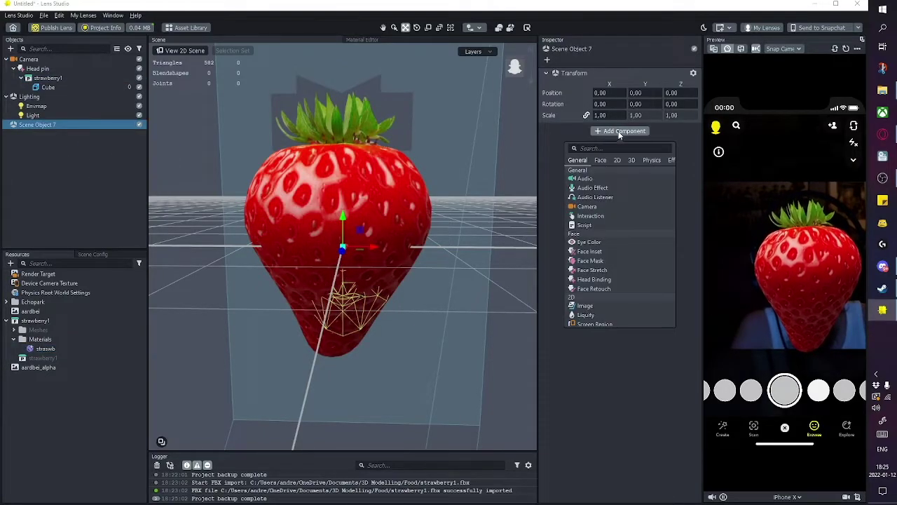
click(590, 251)
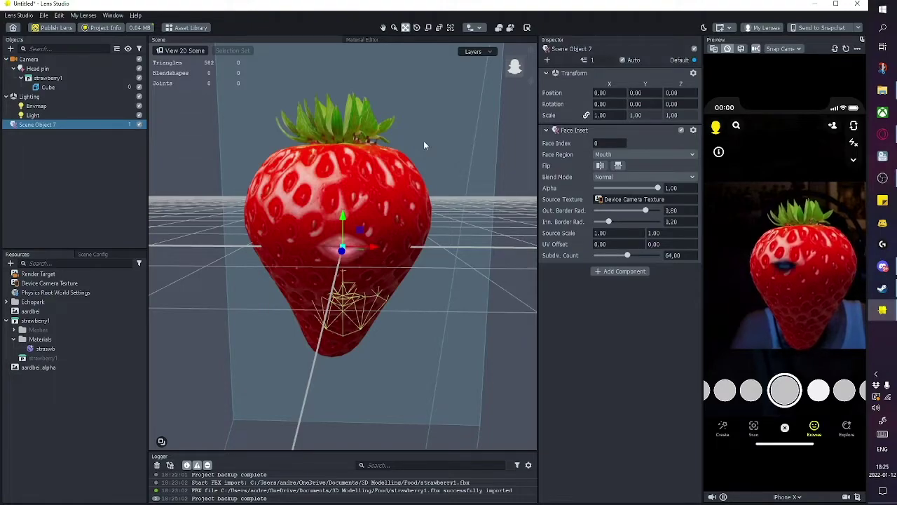
key(ctrl+d)
key(ctrl+d)
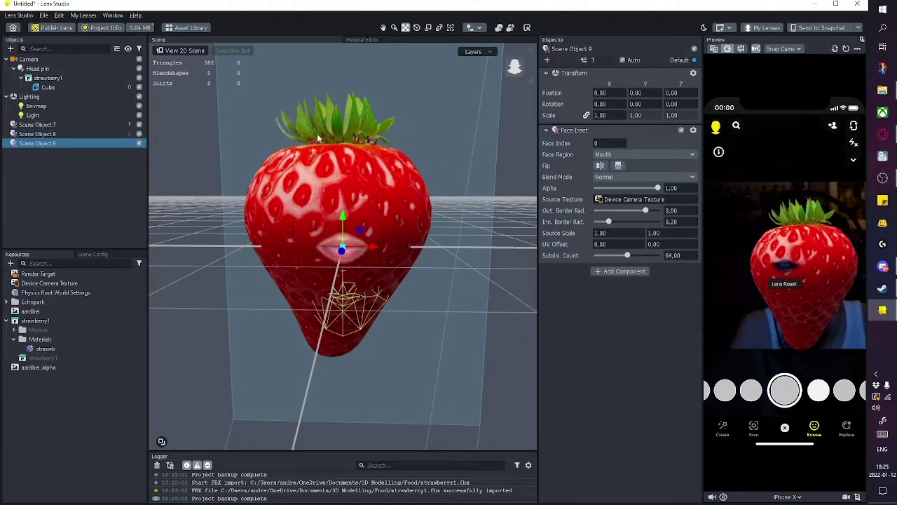
Rename the three Face Inset objects to mouth, left eye and right eye
click(44, 125)
click(42, 125)
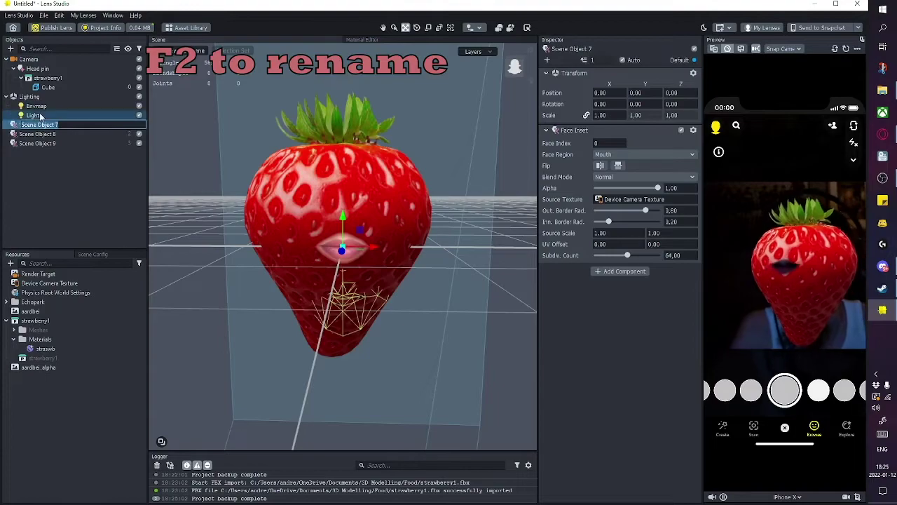
text(mouth)
key(Return)
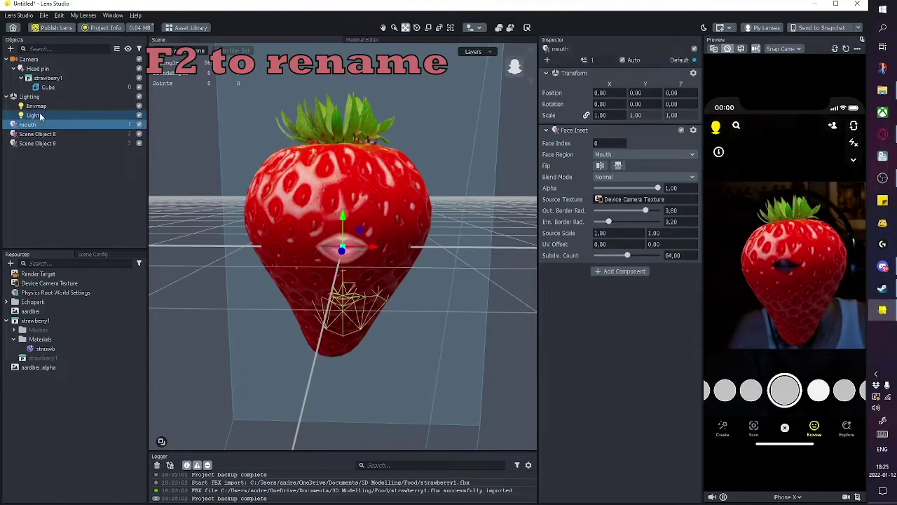
key(Down)
key(F2)
text(l)
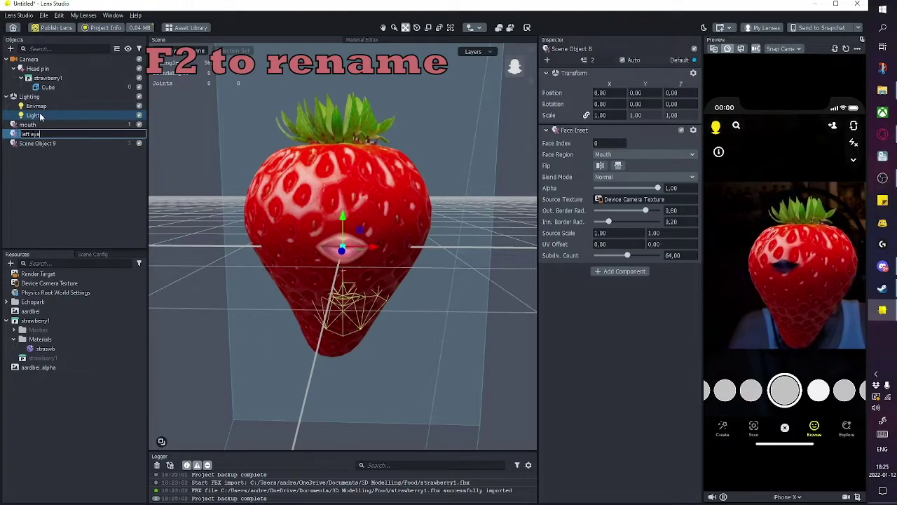
text(eft eye)
key(Return)
key(Down)
key(F2)
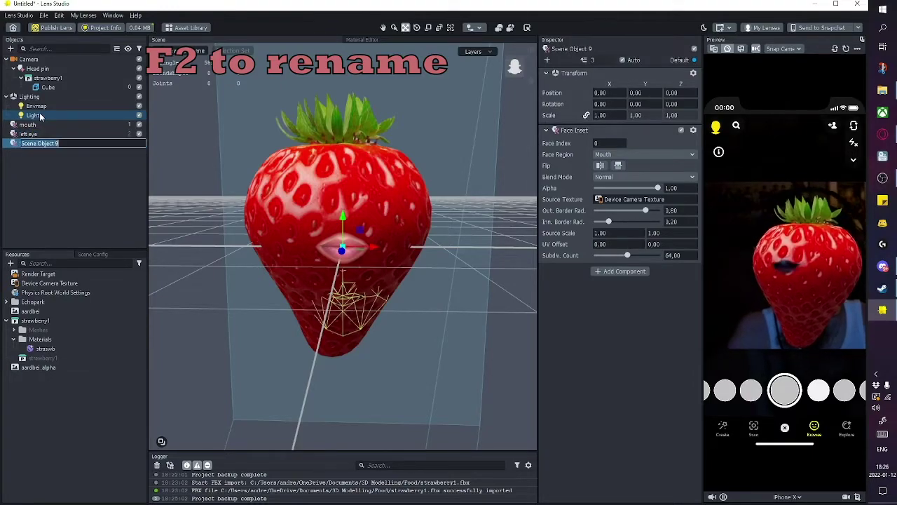
text(right)
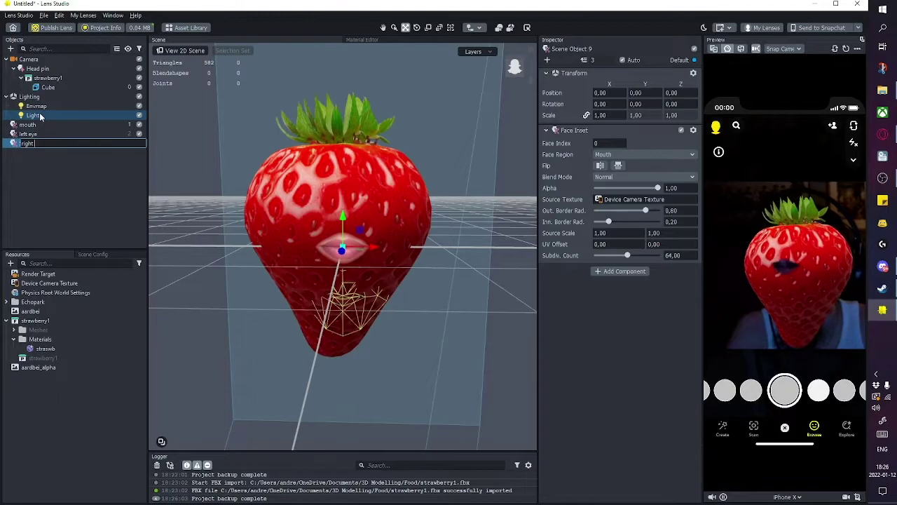
text( eye)
key(Return)
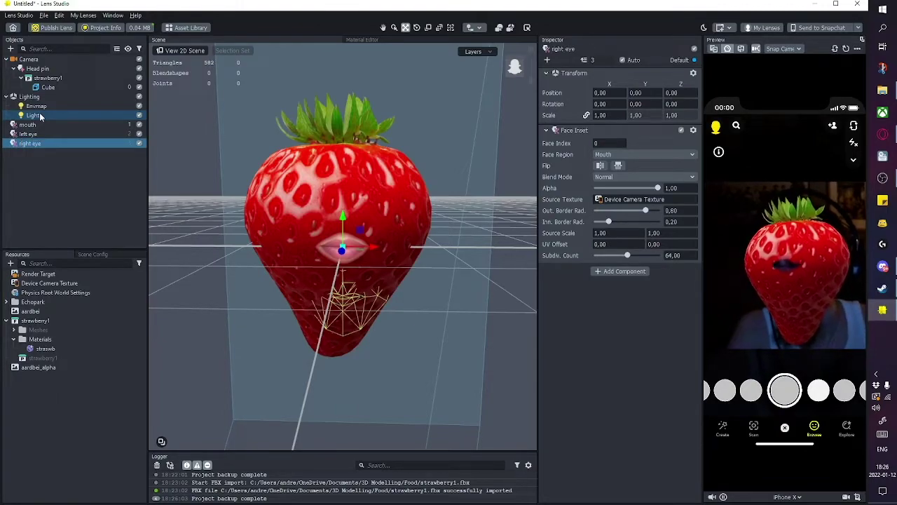
Set the left eye inset's Face Region to Left Eye
click(29, 133)
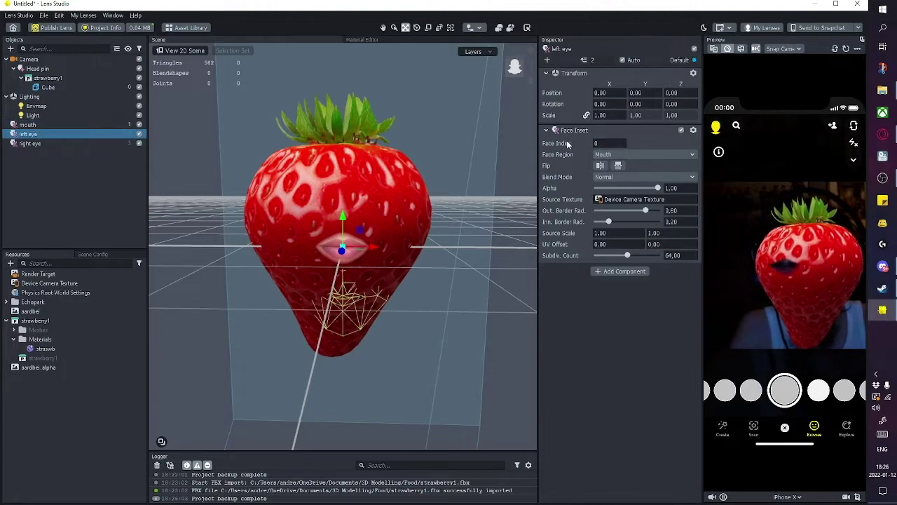
click(645, 154)
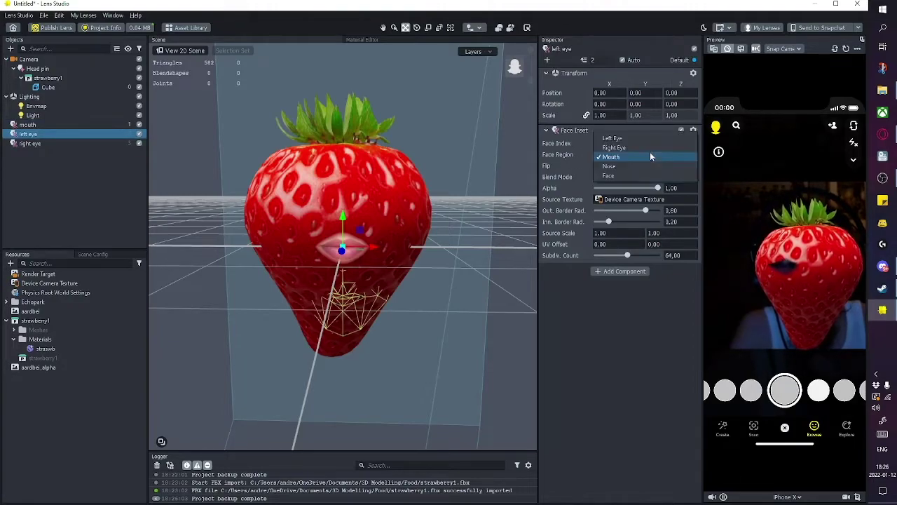
click(642, 139)
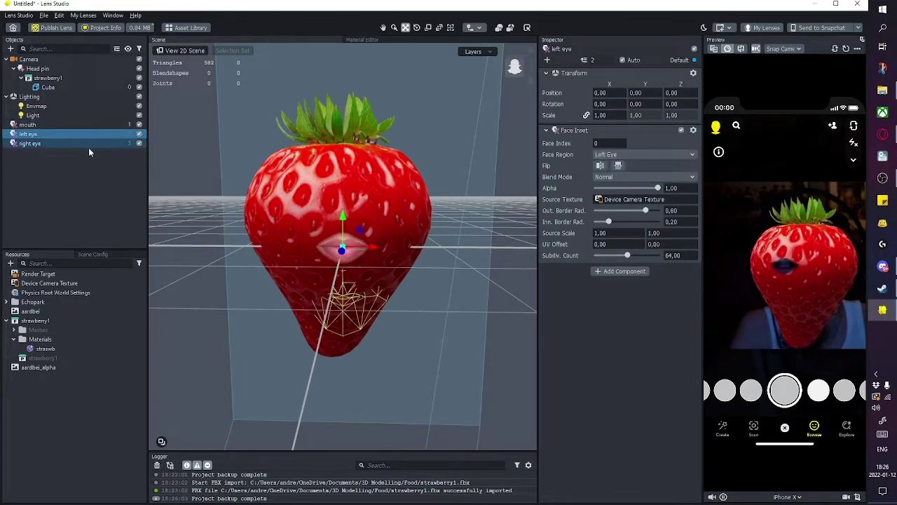
Set the right eye inset's Face Region to Right Eye
click(52, 144)
click(647, 154)
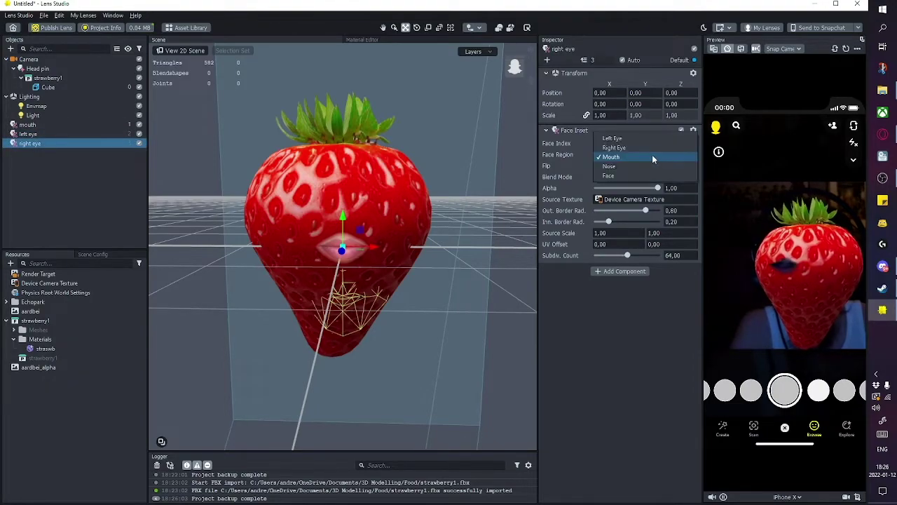
click(614, 148)
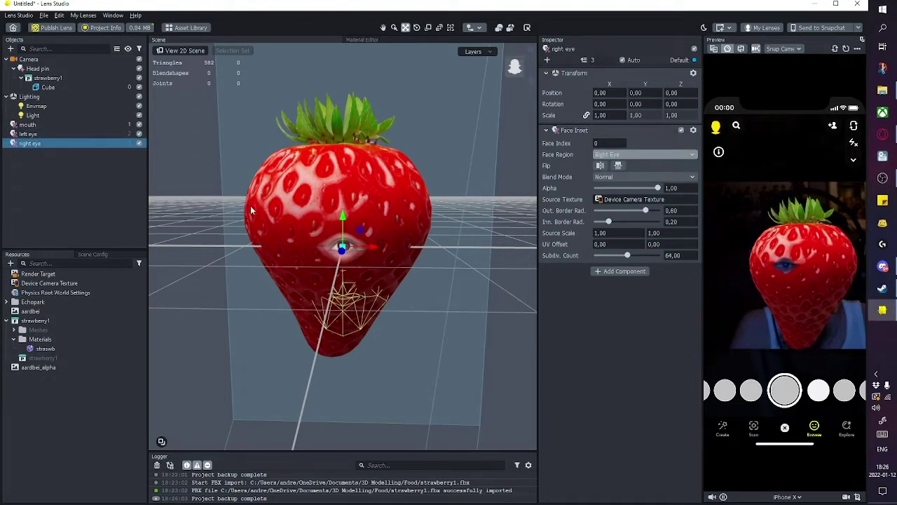
shift+click(30, 126)
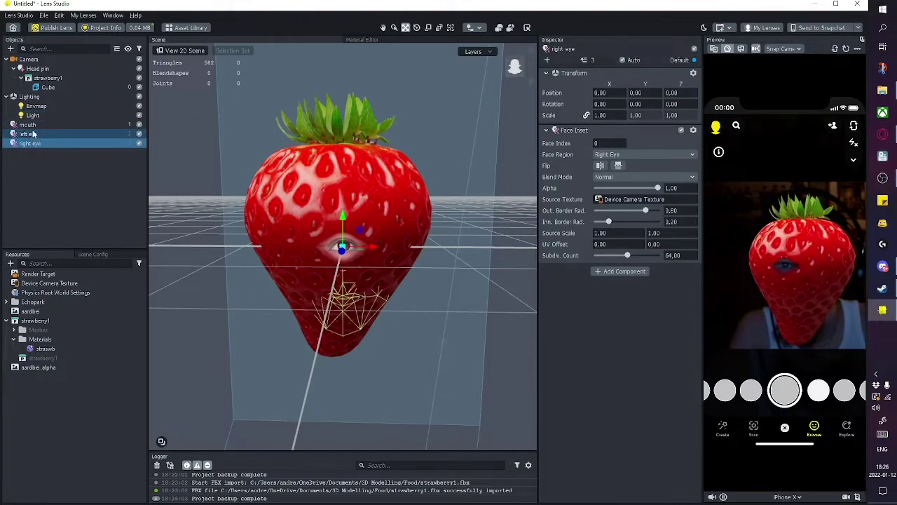
Nest the mouth, left eye and right eye insets under strawberry1, alongside Cube
shift+click(31, 126)
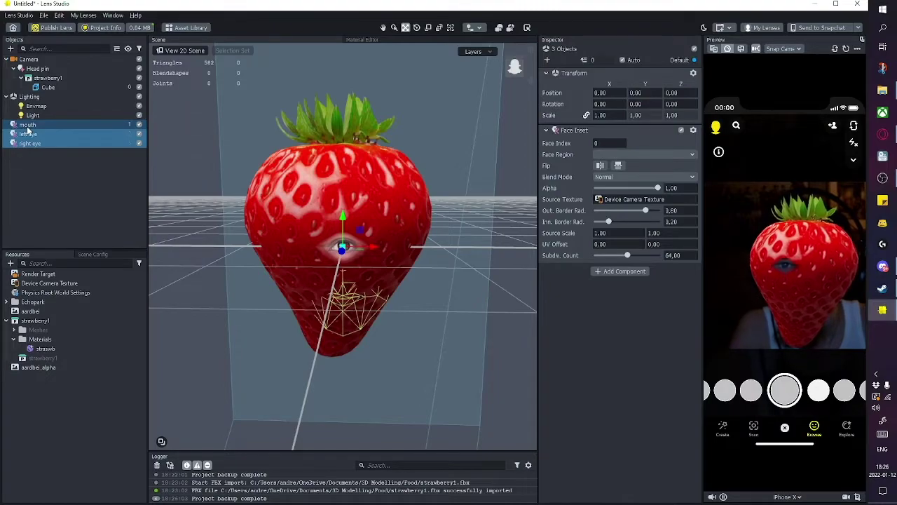
drag(28, 130, 45, 84)
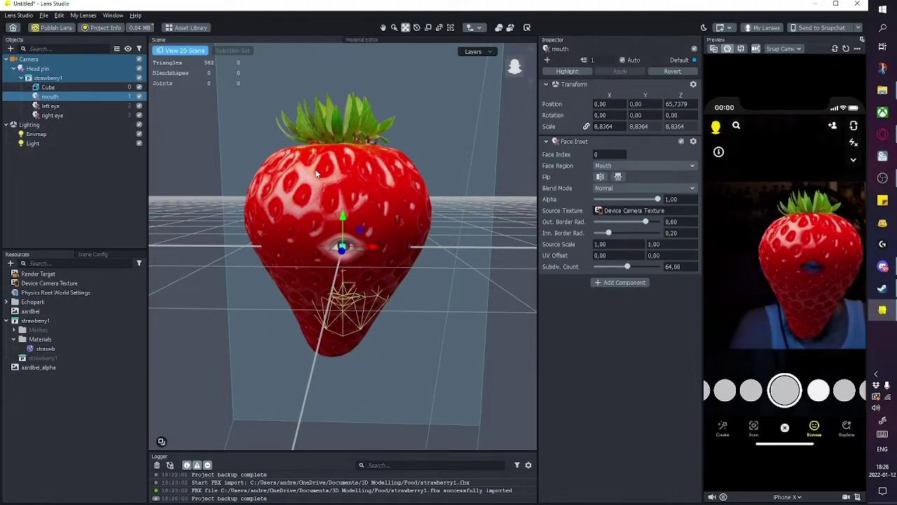
In the zoomed 2D face layout, move the left eye inset over the face's left eye
click(187, 52)
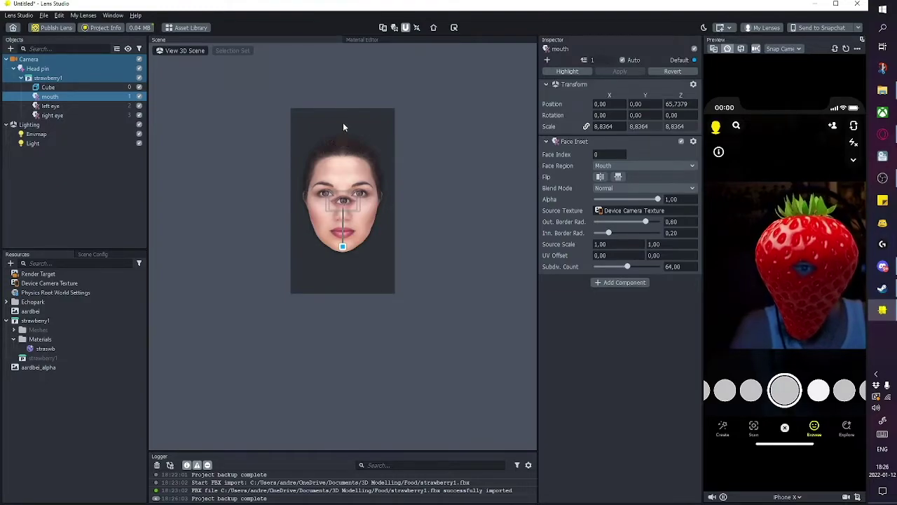
scroll(343, 128, up, 5)
scroll(414, 202, up, 3)
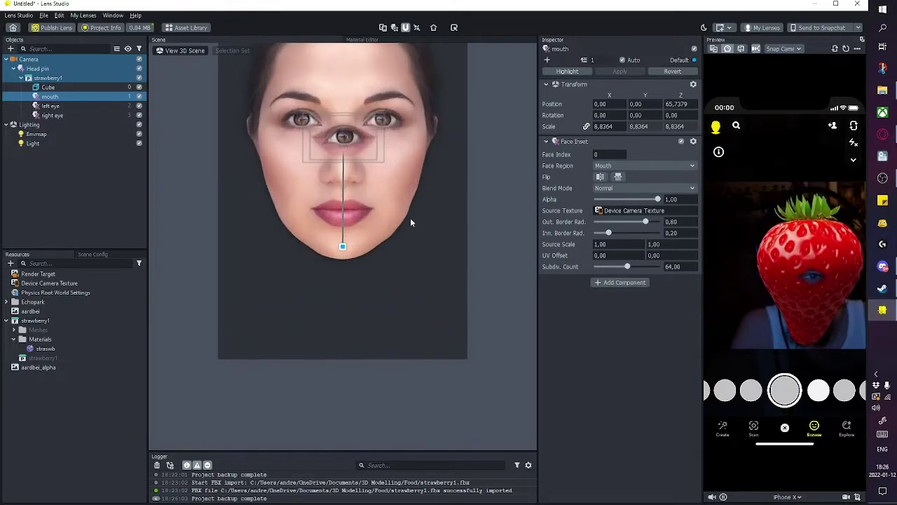
scroll(422, 126, up, 5)
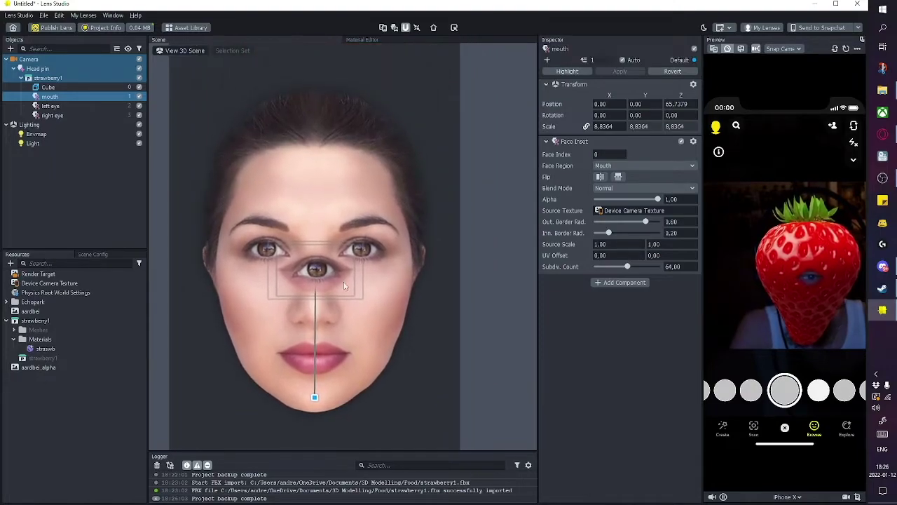
click(64, 105)
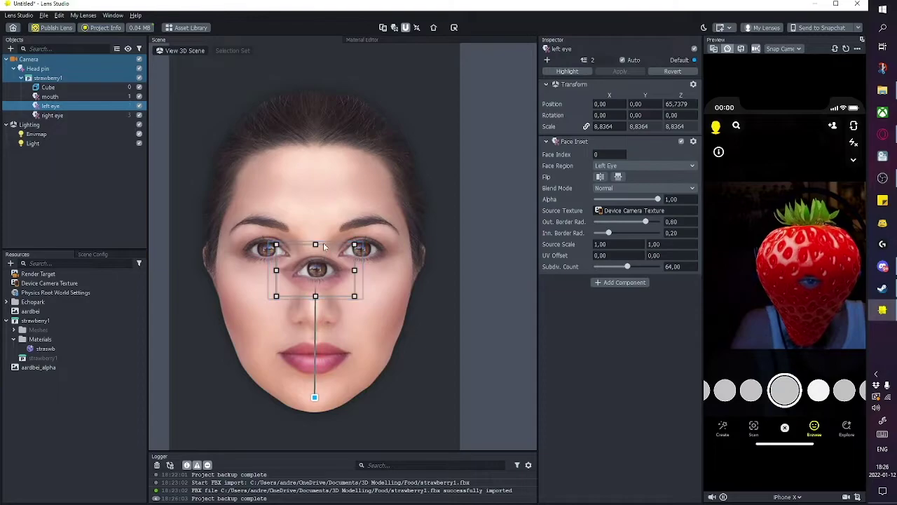
drag(325, 252, 275, 225)
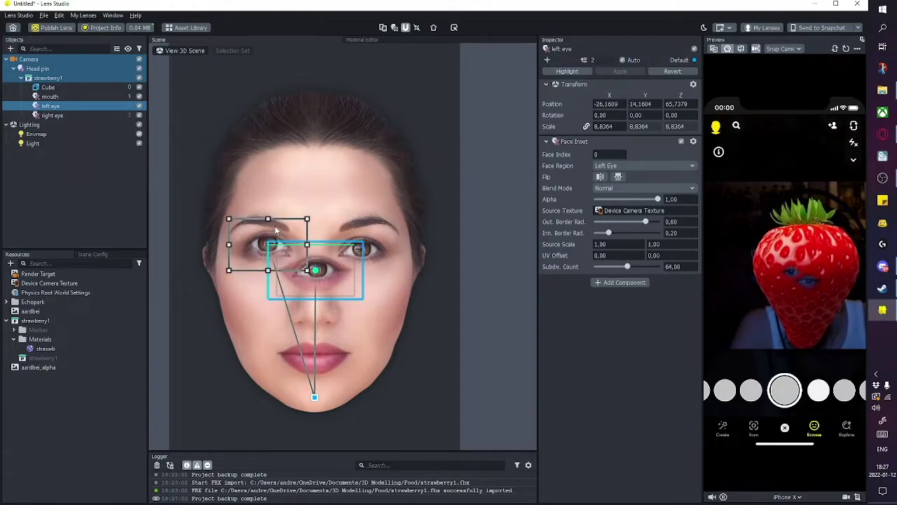
Move the right eye inset over the face's right eye (26.1609, 14.081, 65.7379, scale 8.8364)
click(351, 249)
click(356, 244)
click(348, 247)
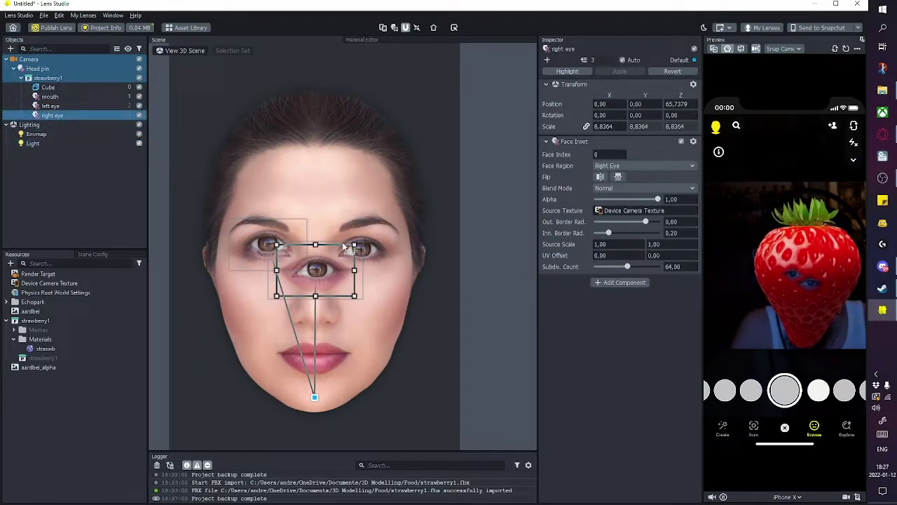
click(342, 242)
click(326, 256)
click(71, 115)
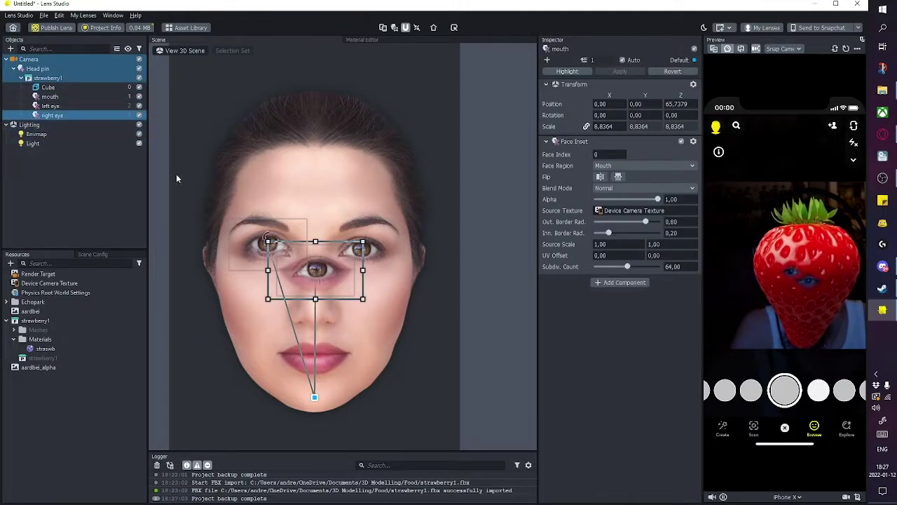
click(96, 124)
click(58, 117)
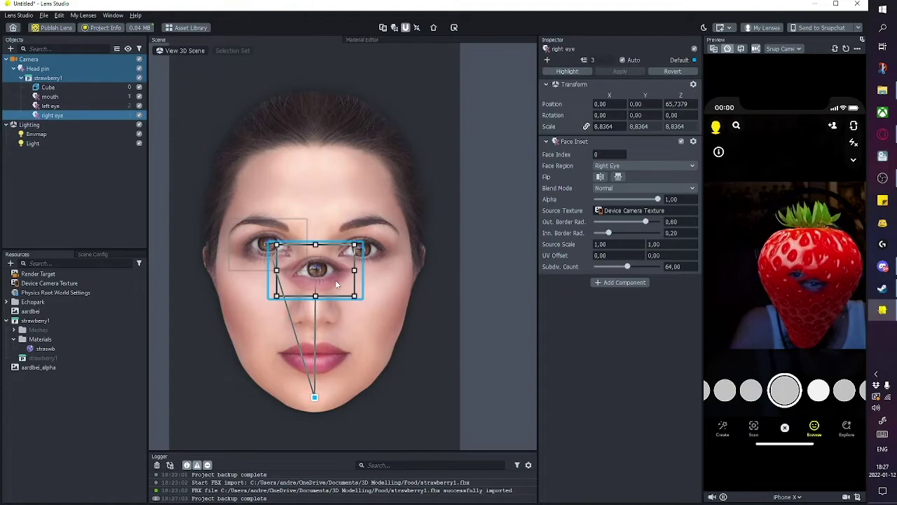
drag(341, 277, 382, 252)
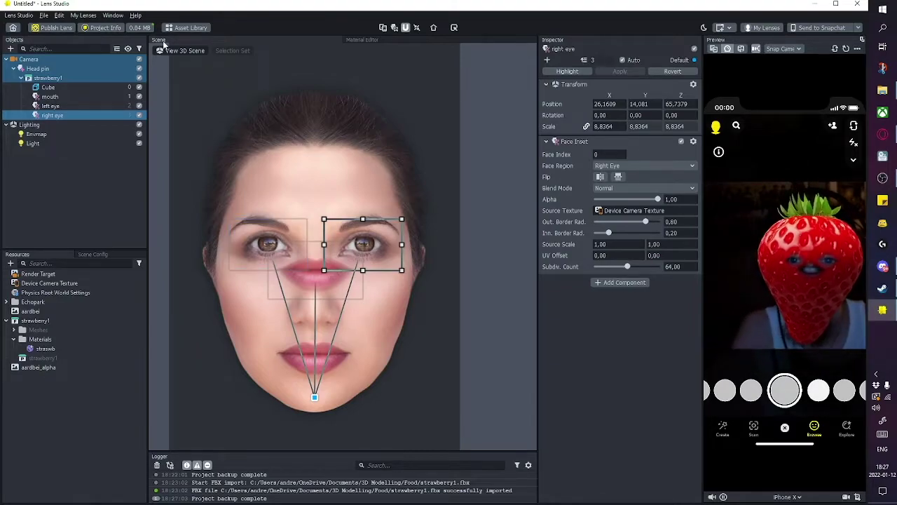
In the 3D view, push the mouth and both eye insets forward to Z 91.9564
click(199, 54)
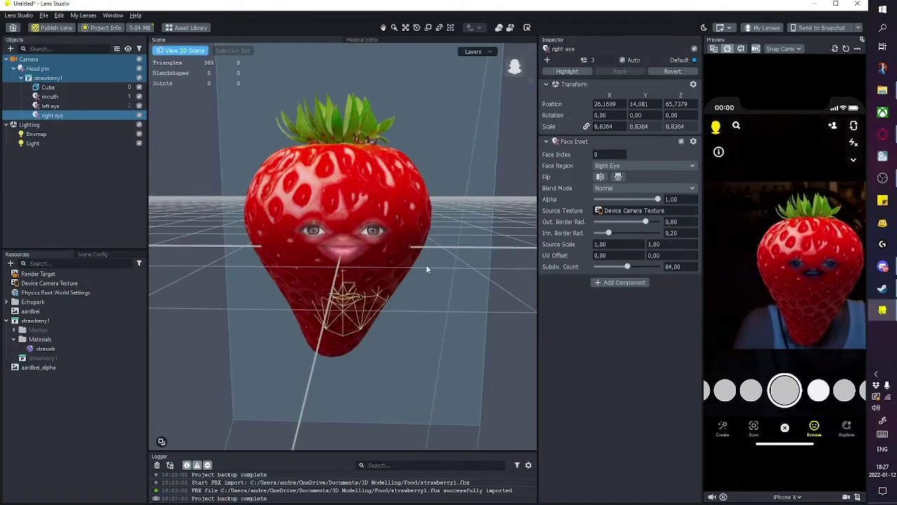
shift+click(52, 98)
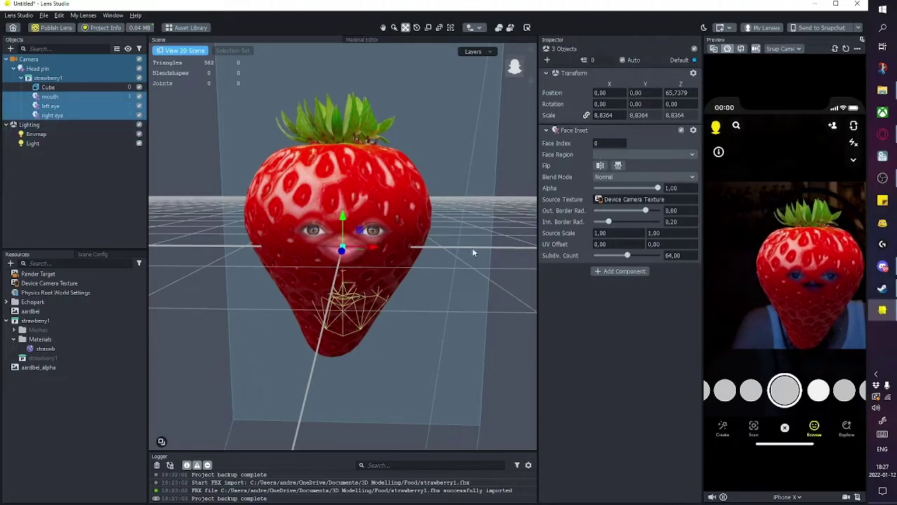
alt+drag(475, 250, 301, 248)
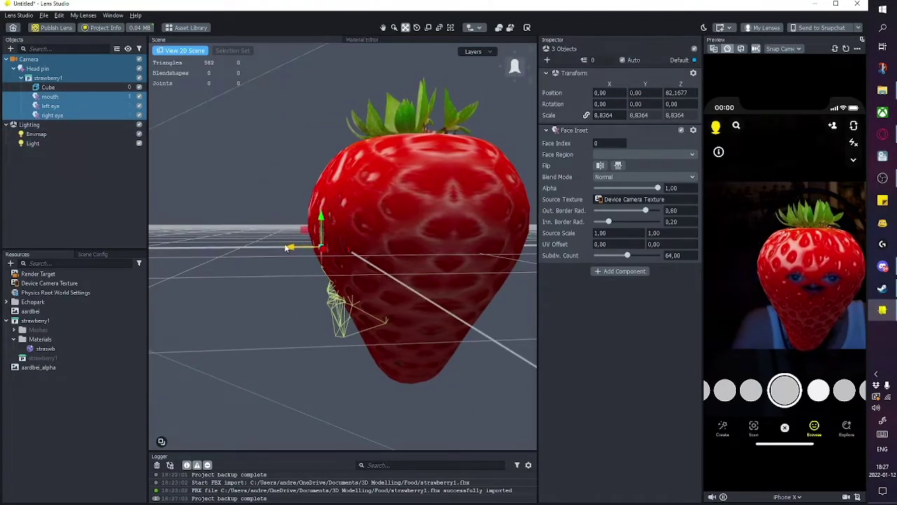
drag(285, 248, 285, 249)
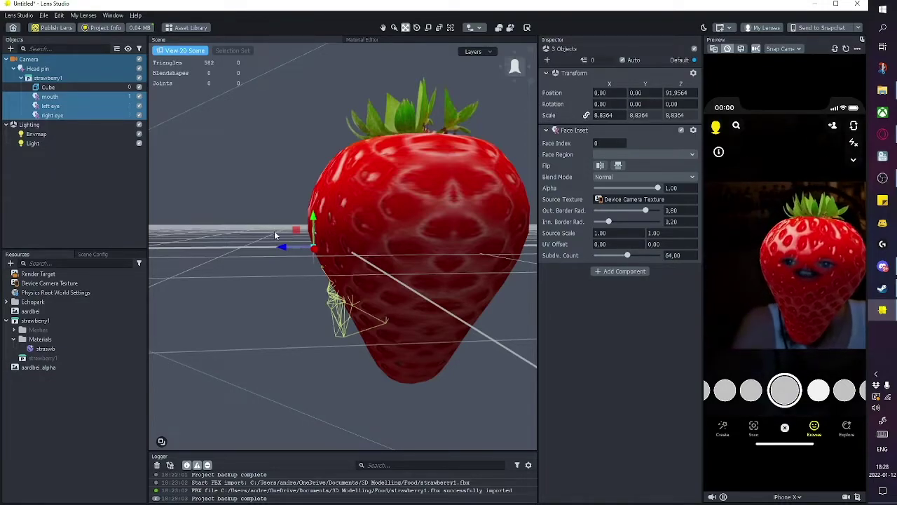
Set the Render Target's Clear Color to a solid bright green, #66ff00
click(31, 59)
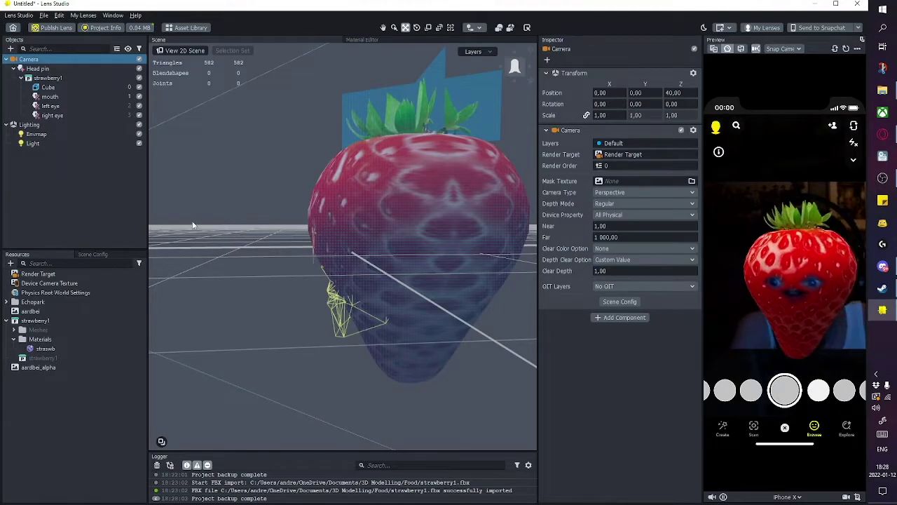
click(42, 274)
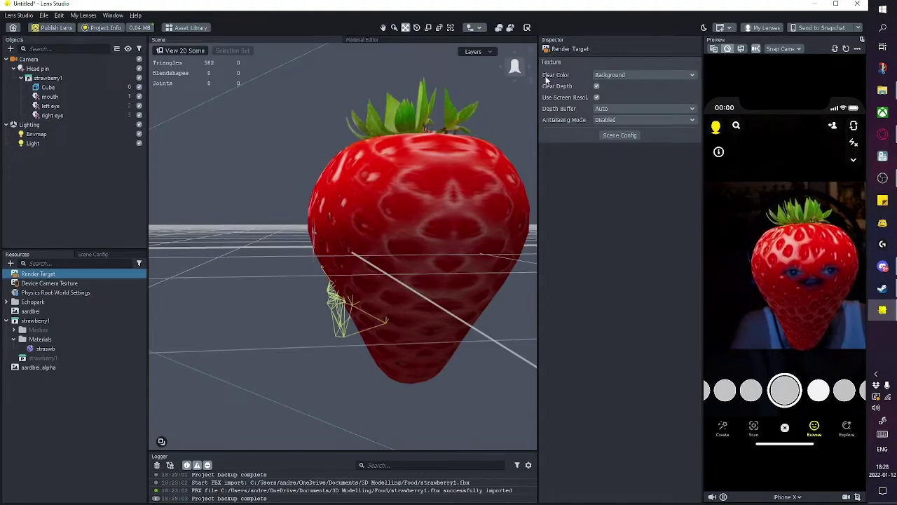
click(648, 75)
click(609, 87)
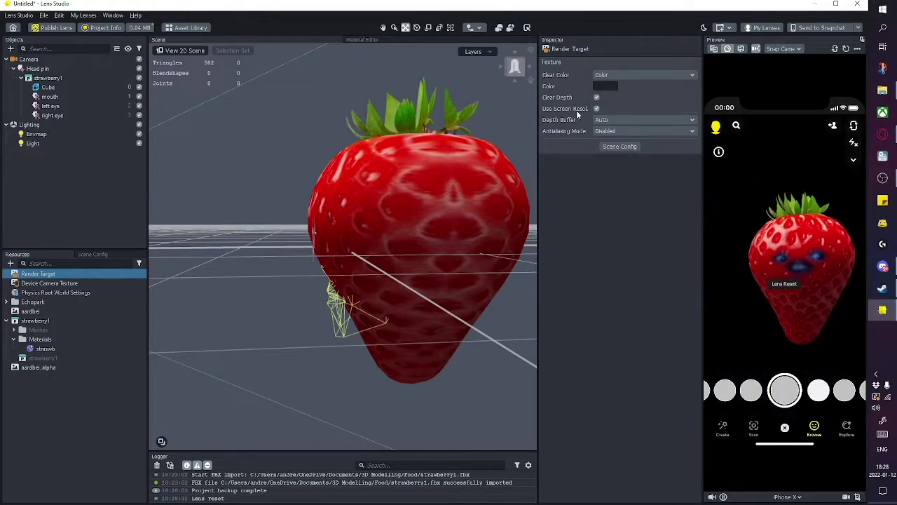
click(607, 86)
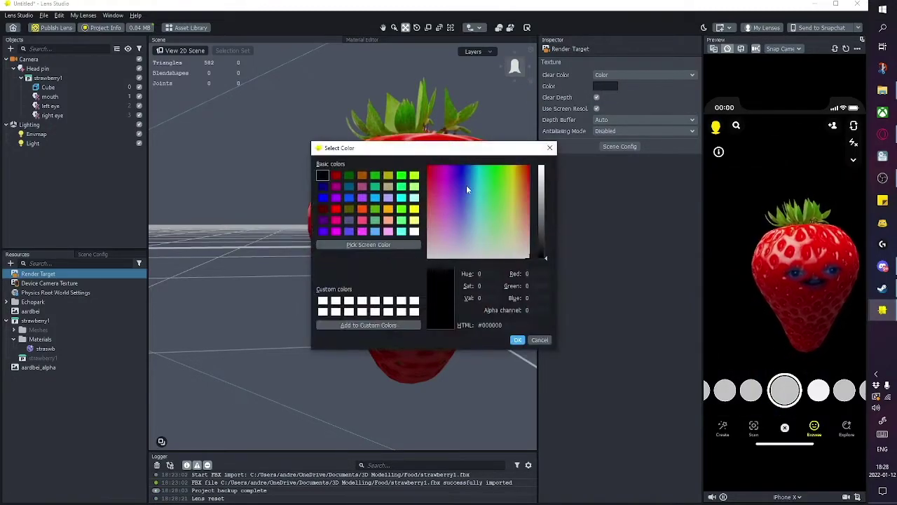
drag(509, 171, 507, 168)
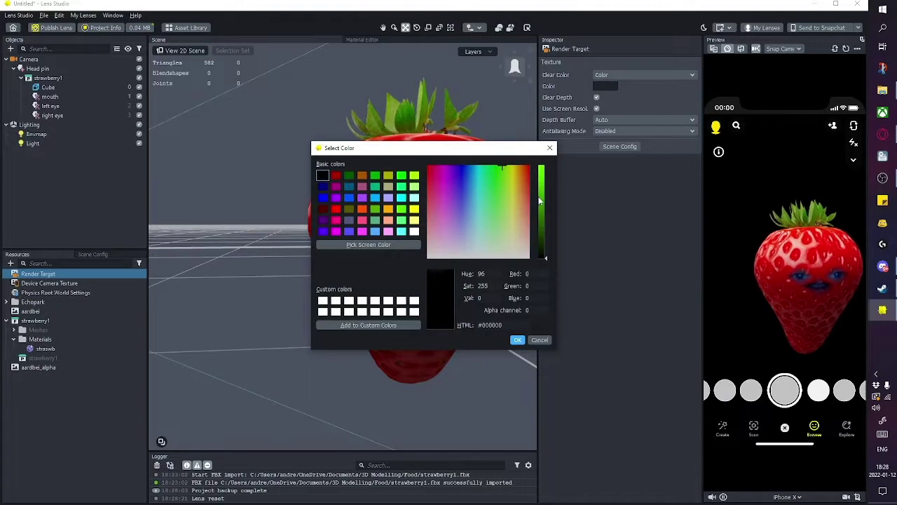
click(544, 166)
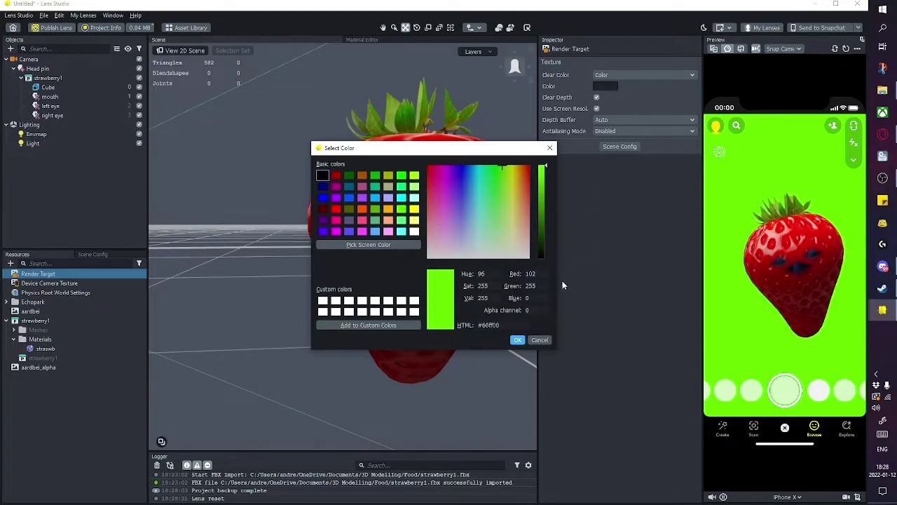
click(517, 339)
Open Project Info and close it with Apply, leaving settings unchanged
click(101, 27)
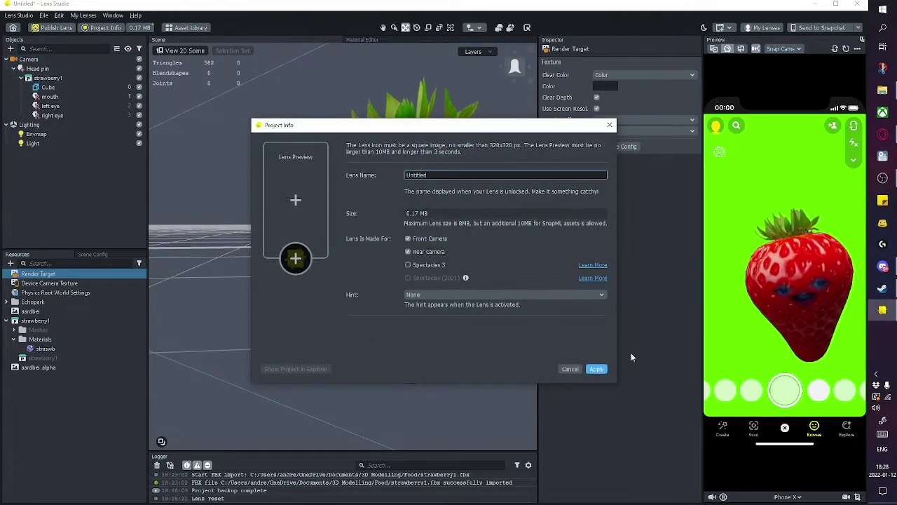
click(596, 368)
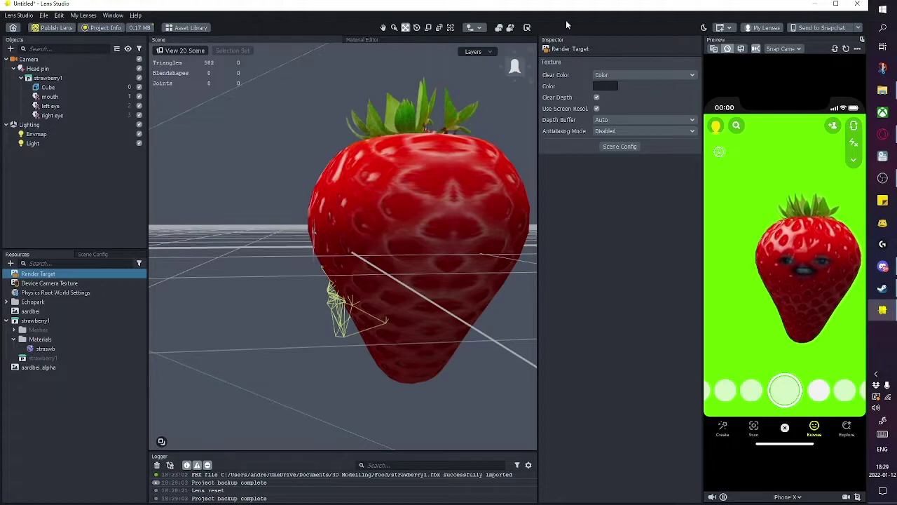
Give the mouth inset an outer border radius of 1.00 and inner border radius 0.00
click(70, 99)
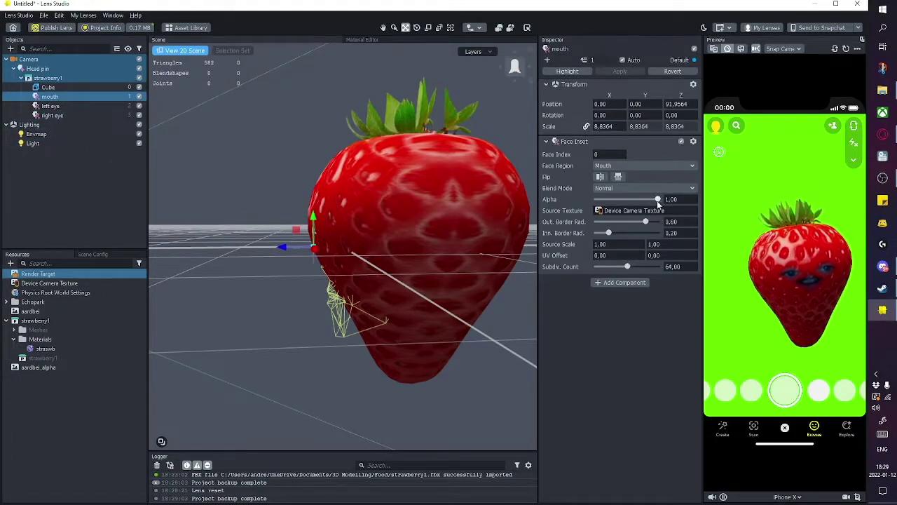
drag(645, 222, 584, 220)
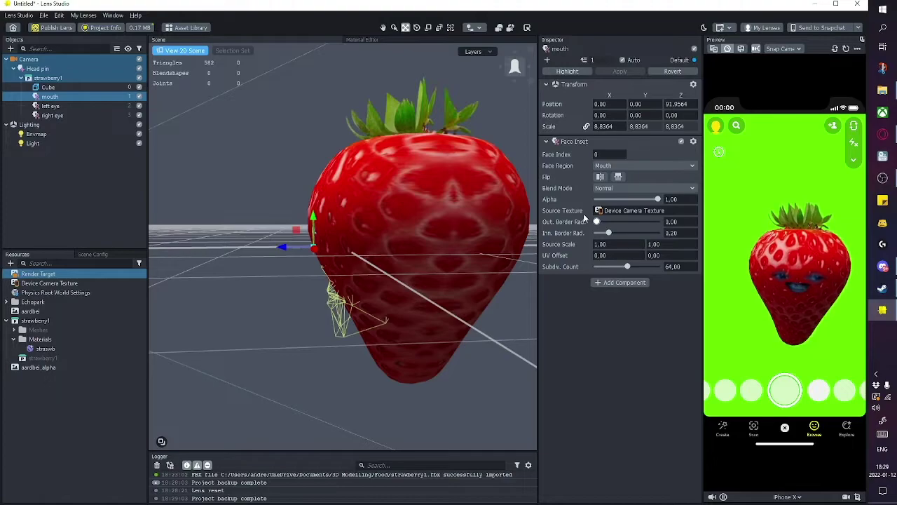
drag(597, 221, 661, 222)
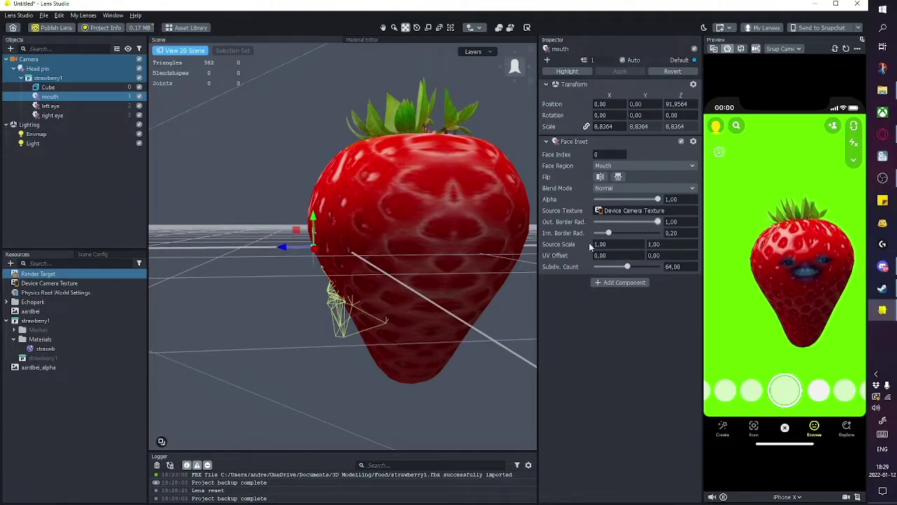
drag(608, 233, 564, 230)
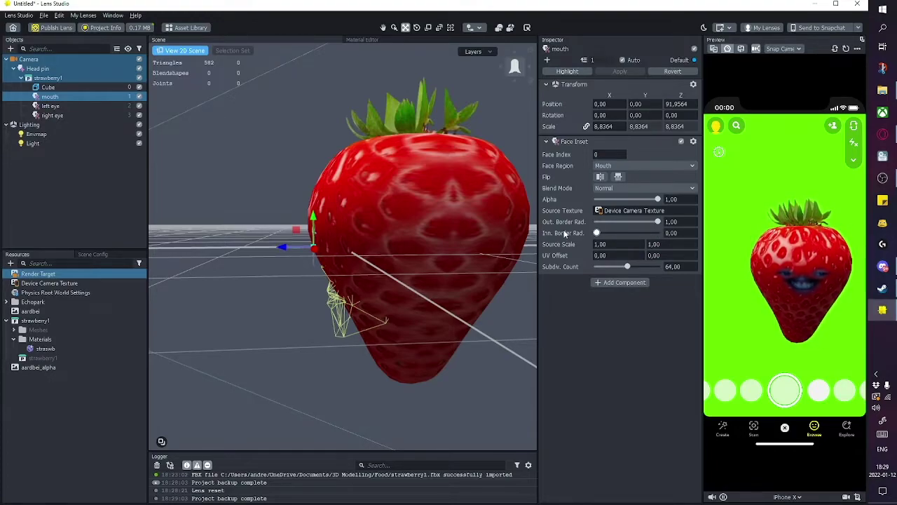